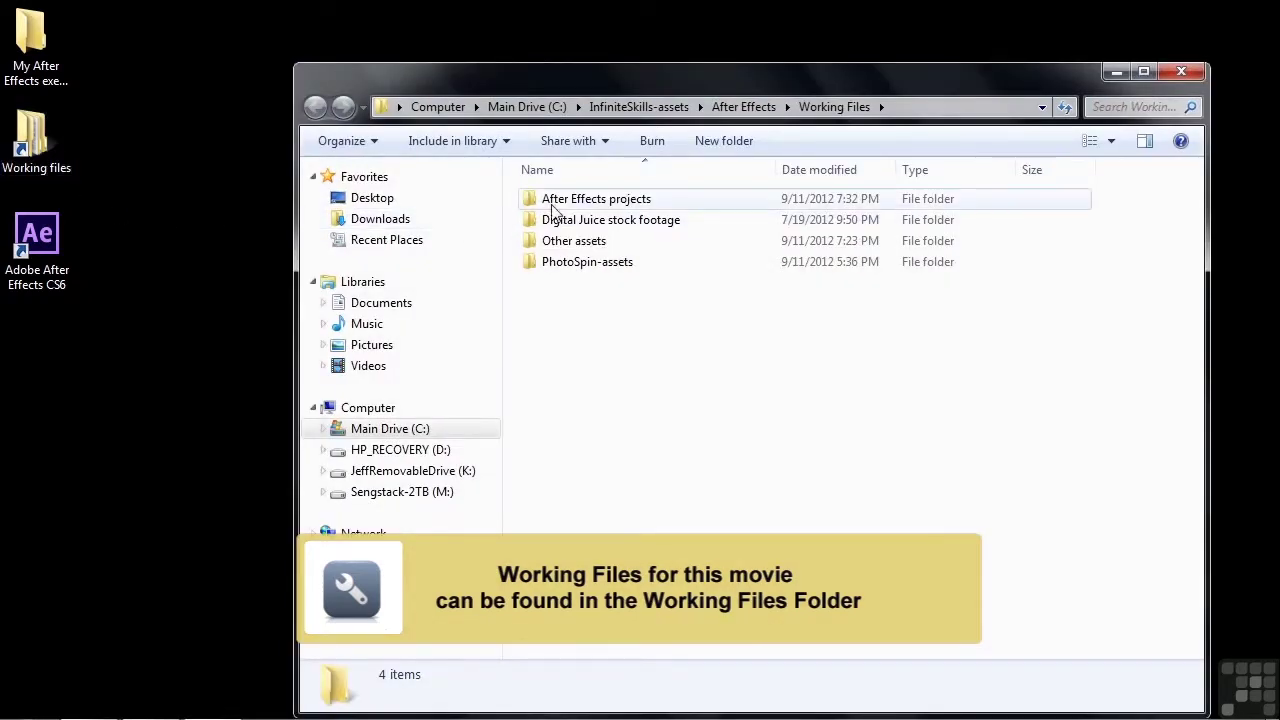
Step: Open the project 1102-animate-mattes.aep and look over its Scale matte and Animate matte or layer compositions
double_click(596, 198)
scroll(625, 568, "down", 3)
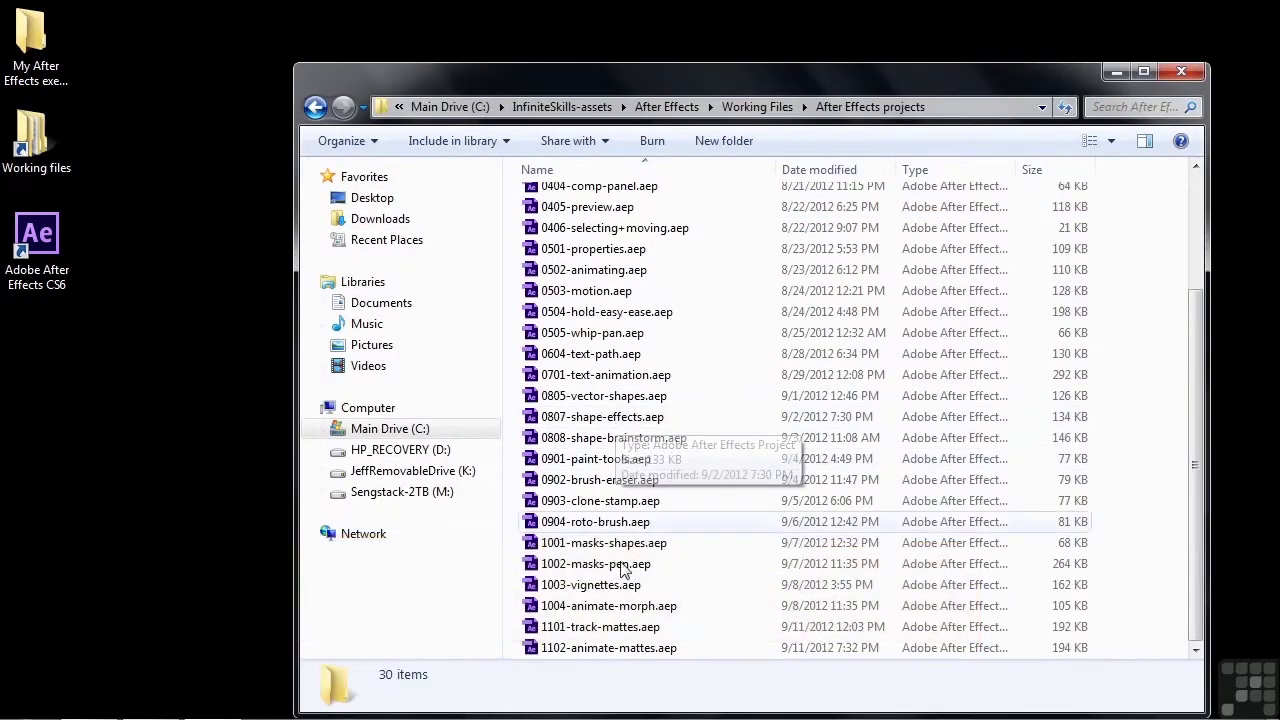
double_click(566, 649)
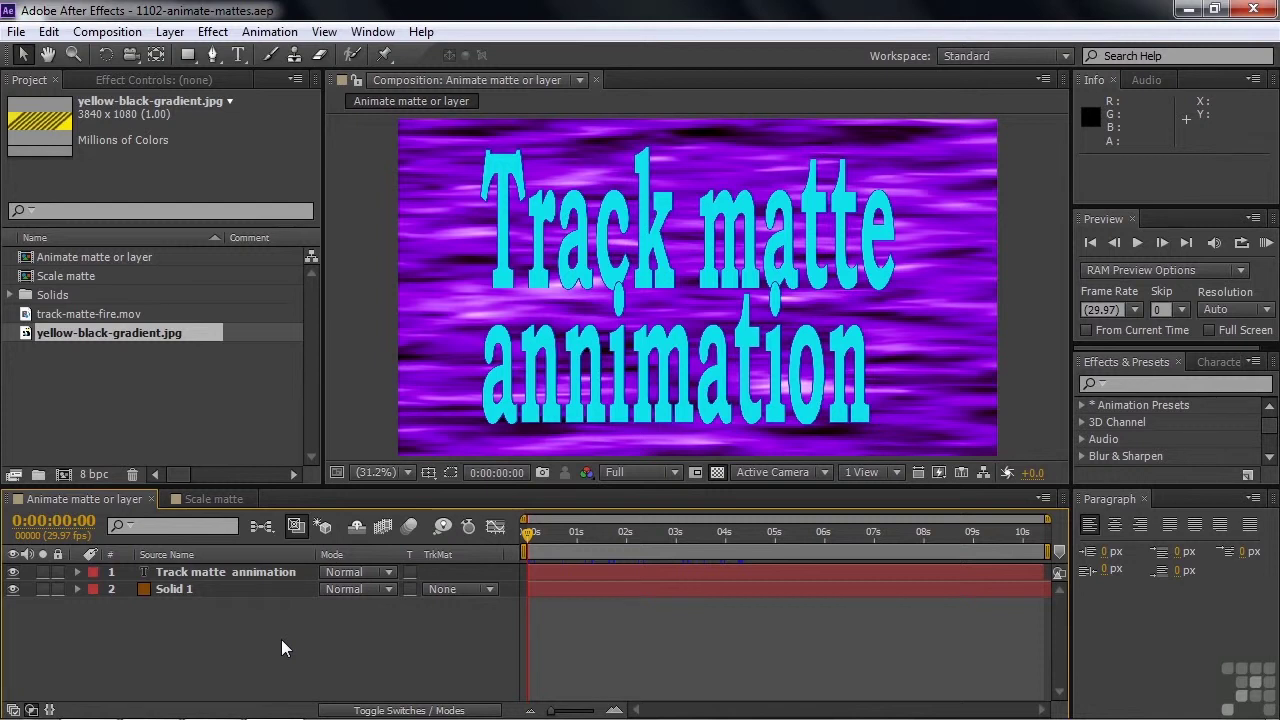
left_click(190, 498)
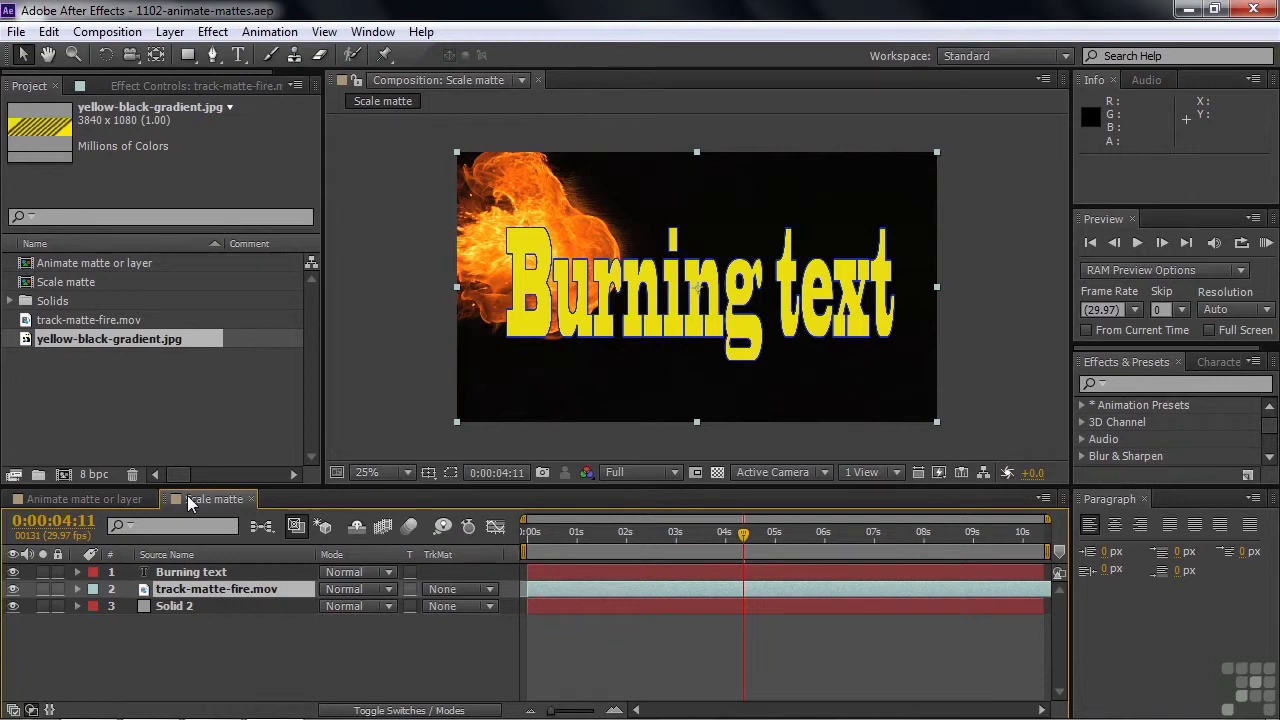
left_click(121, 497)
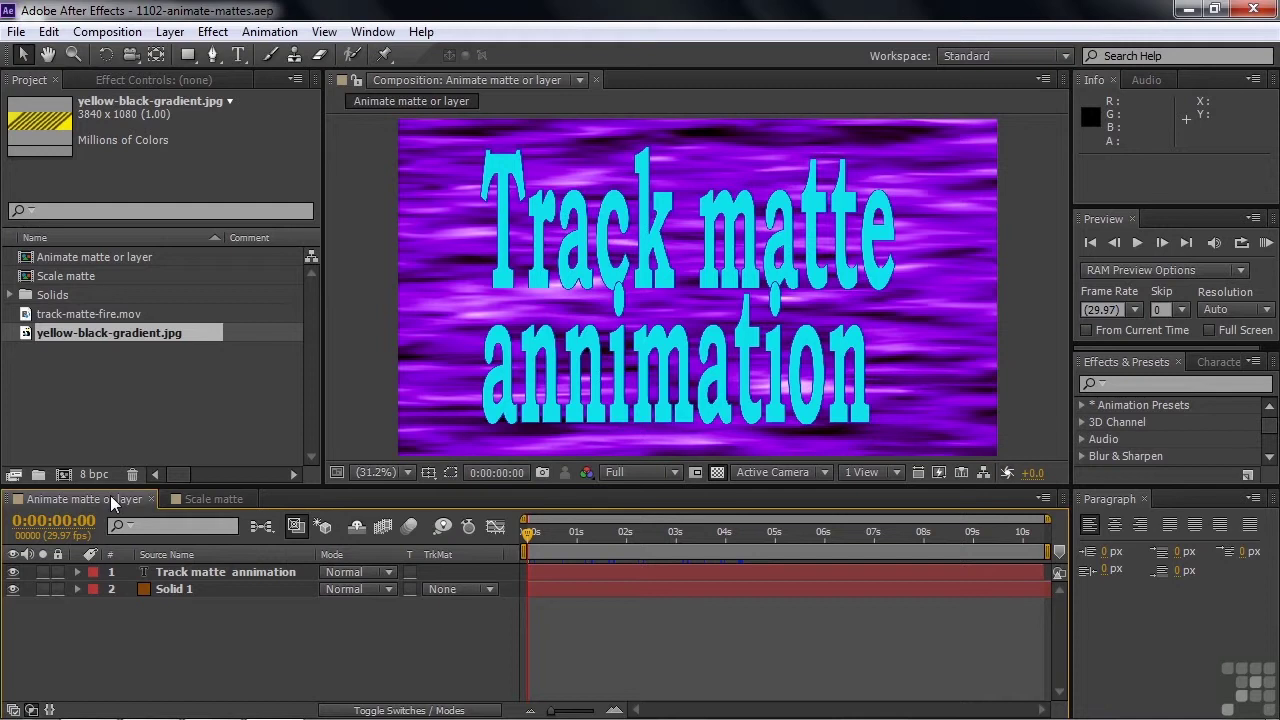
Step: Set Solid 1's track matte to Alpha Matte "Track matte annimation" and check the result with the transparency grid off and on
left_click(160, 566)
left_click(166, 588)
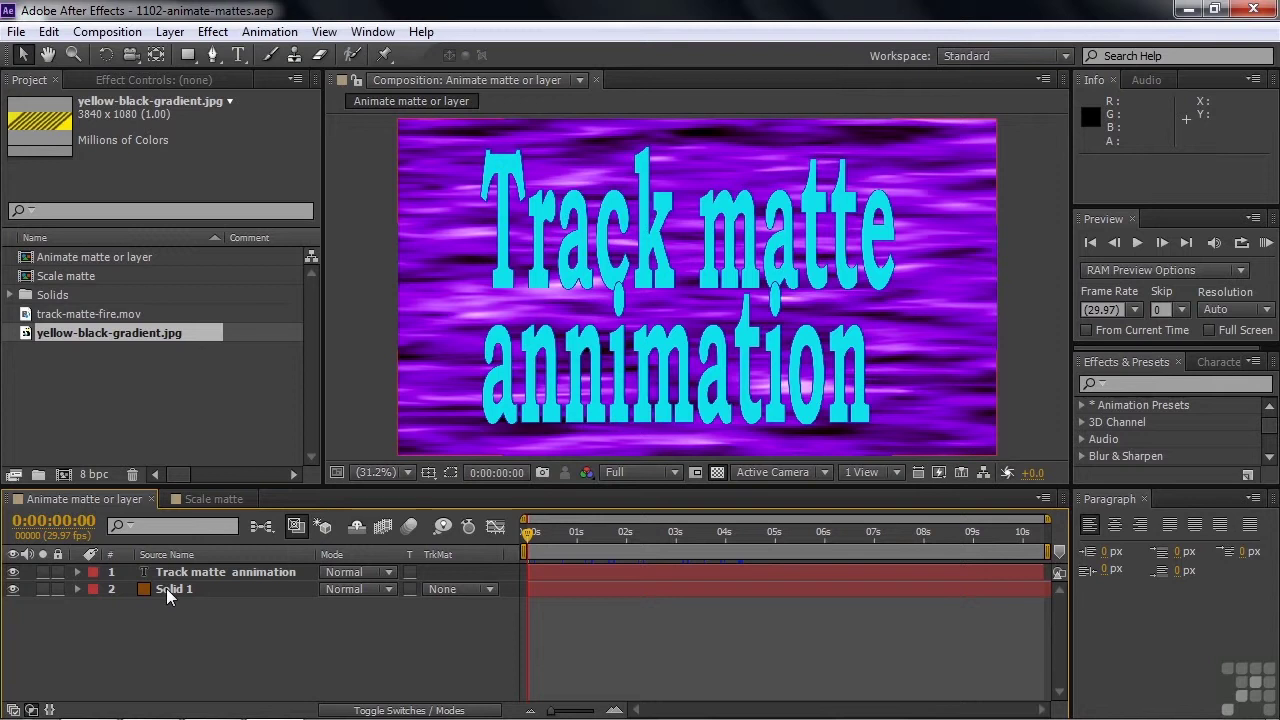
mouse_move(530, 535)
left_mouse_down()
mouse_move(848, 547)
mouse_move(519, 535)
left_mouse_up()
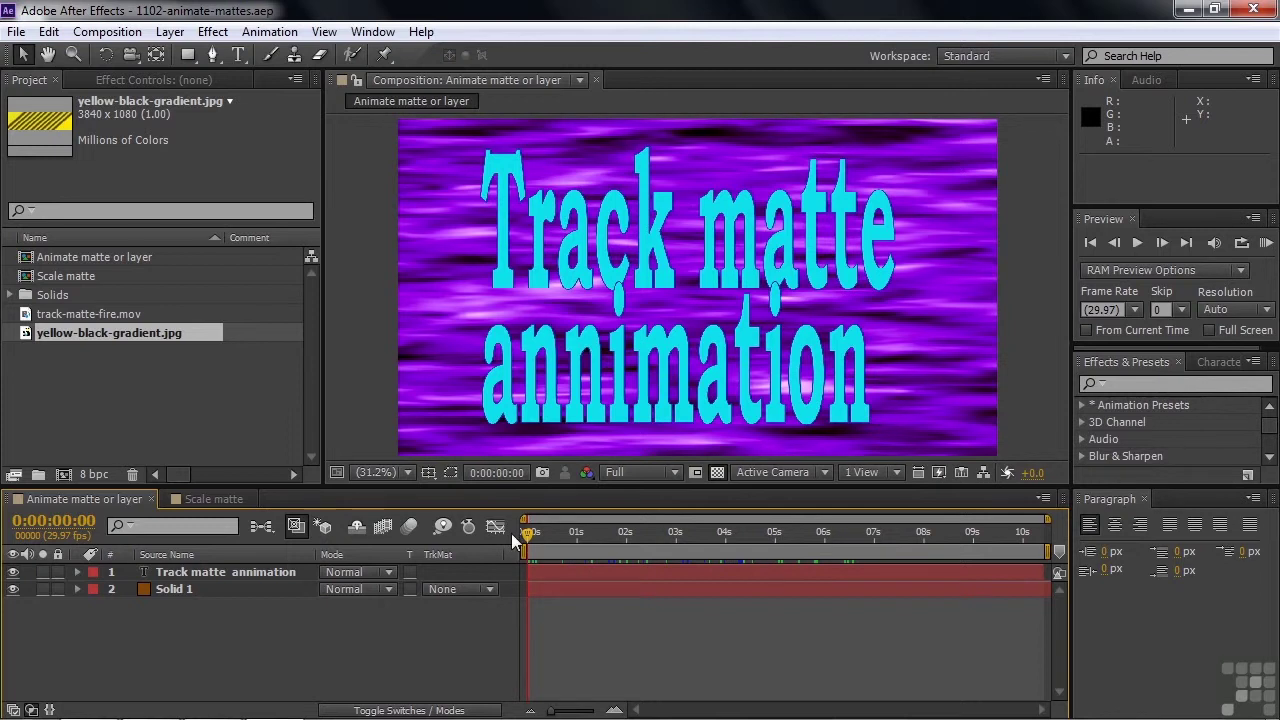
left_click(491, 591)
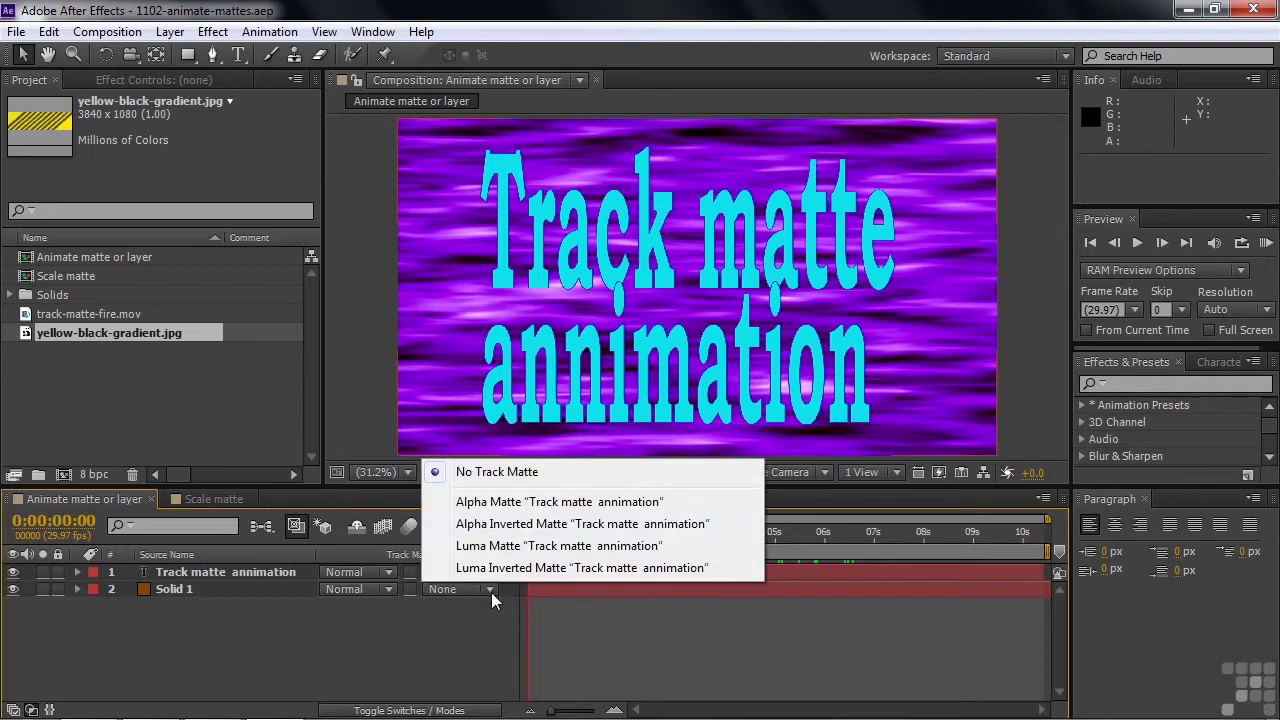
left_click(512, 503)
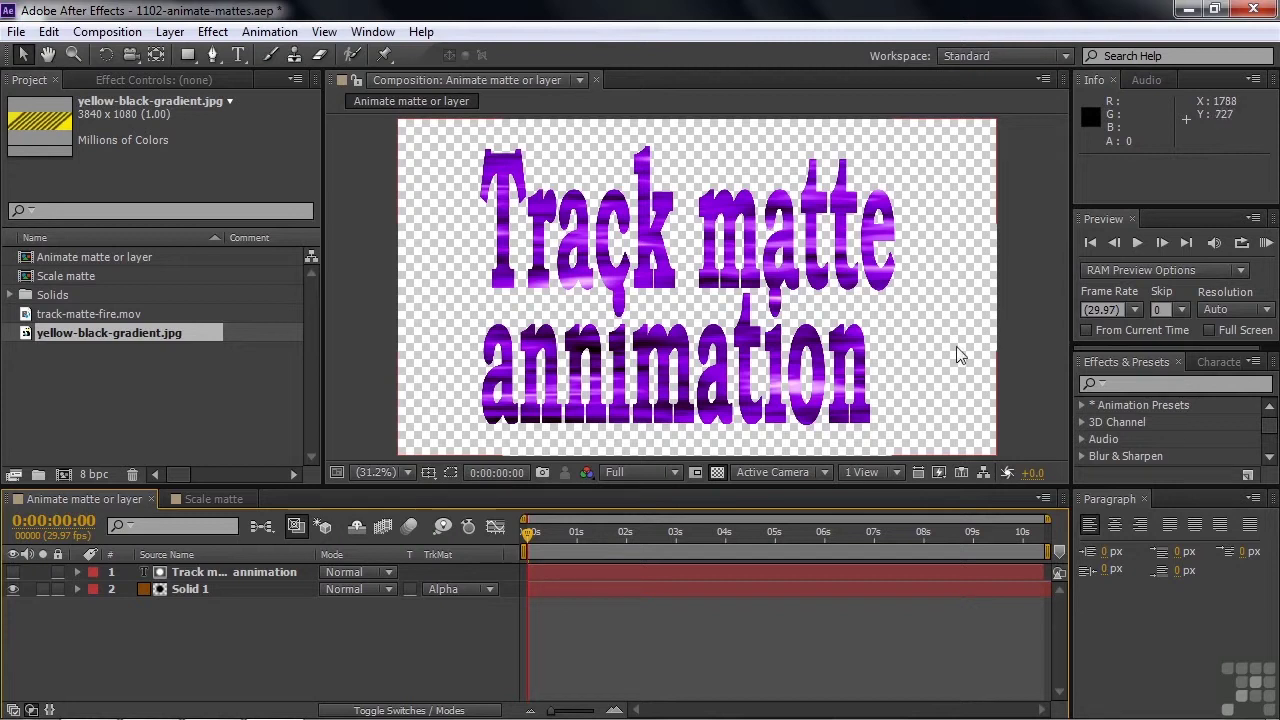
left_click(717, 473)
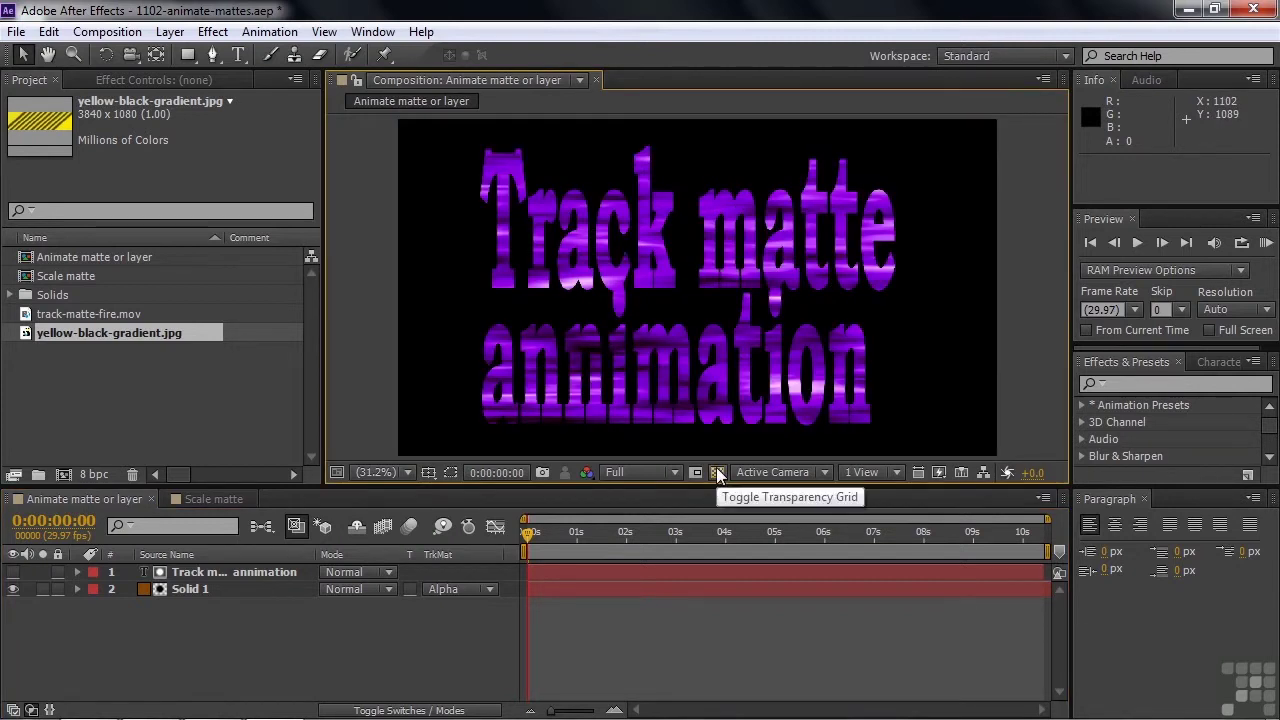
left_click(717, 472)
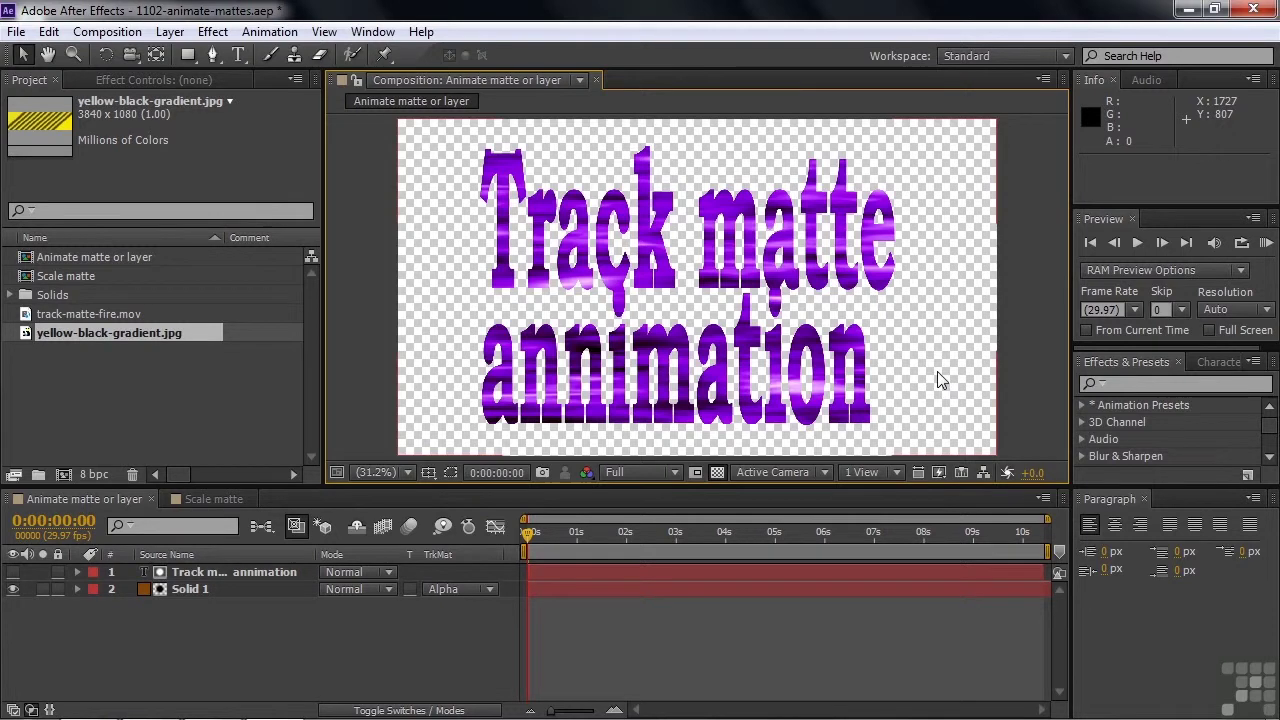
Step: Keyframe the text layer's Position from about 1994.6, 530.8 at 0:00:00:00 to 294.6, 530.8 at 0:00:05:15
left_click(238, 572)
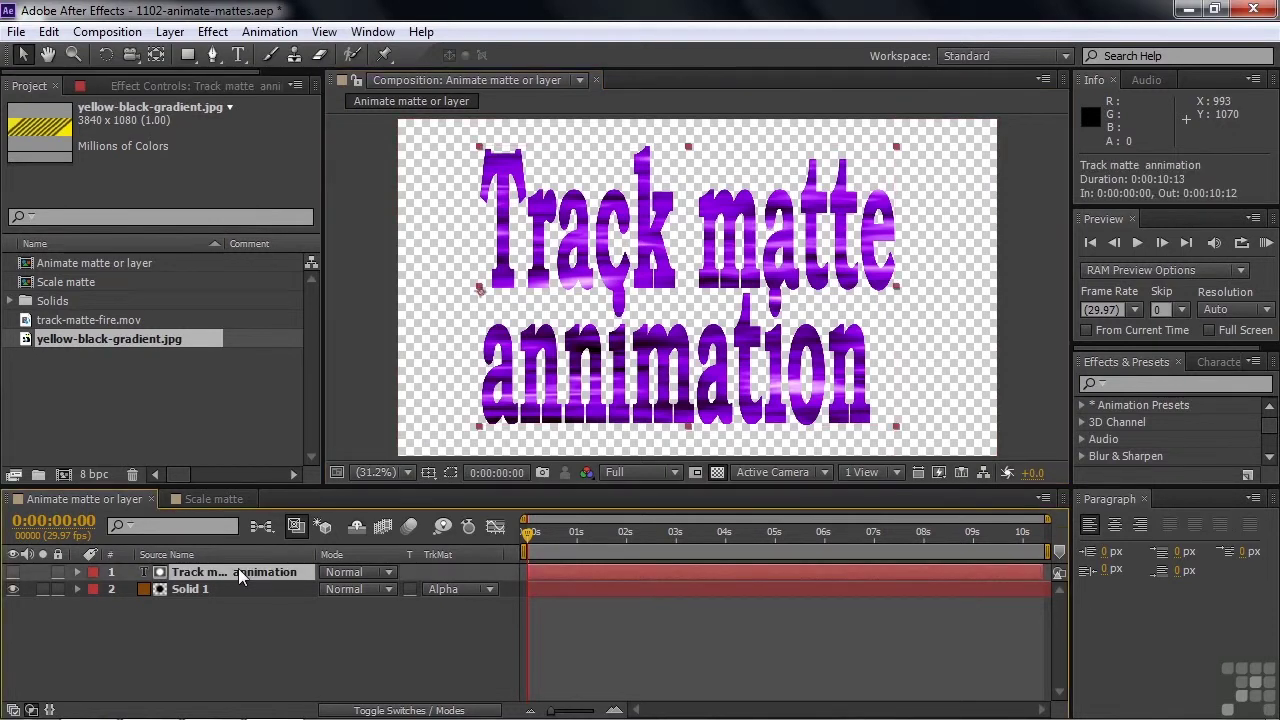
key("p")
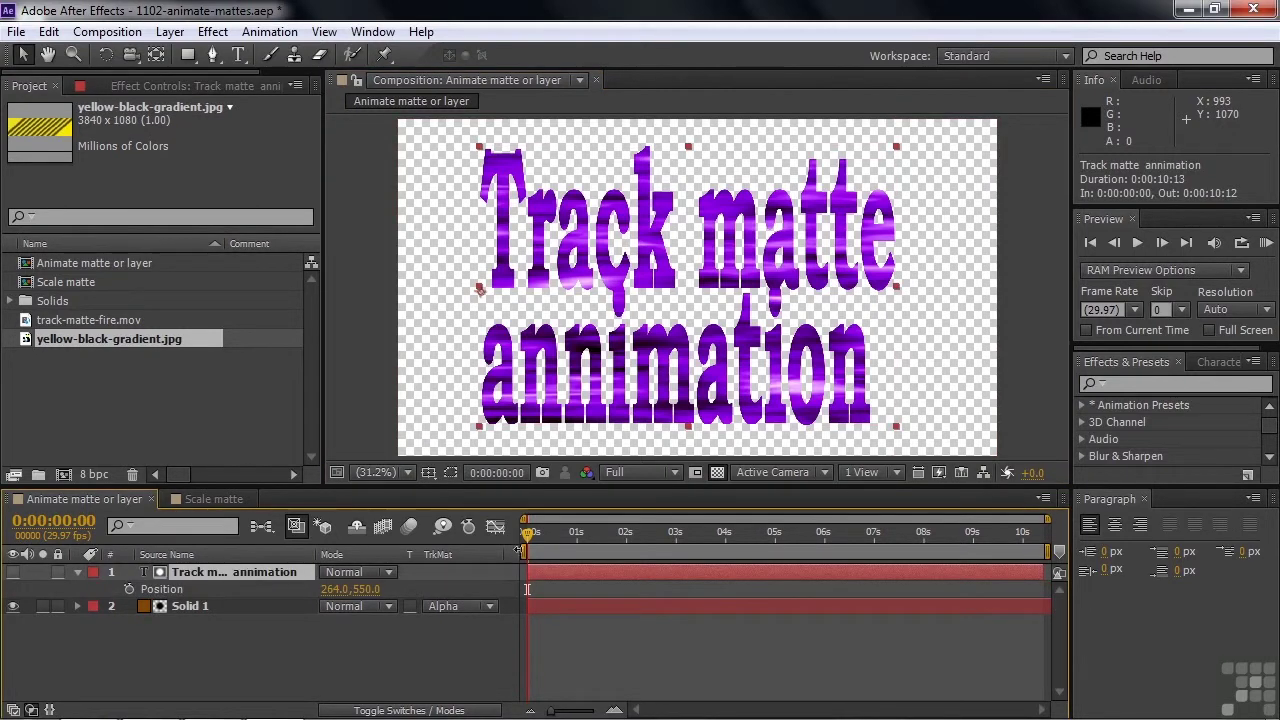
left_click_drag(728, 312, 1109, 300)
left_click(129, 589)
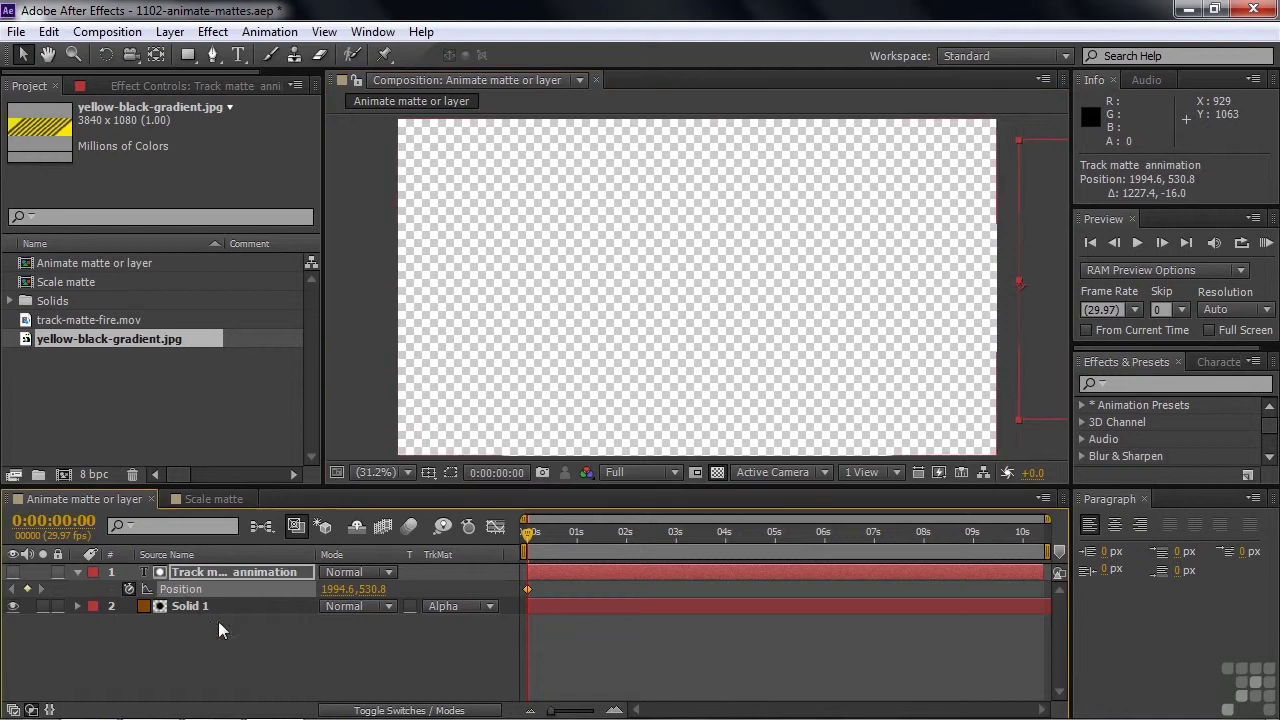
left_click_drag(529, 532, 799, 551)
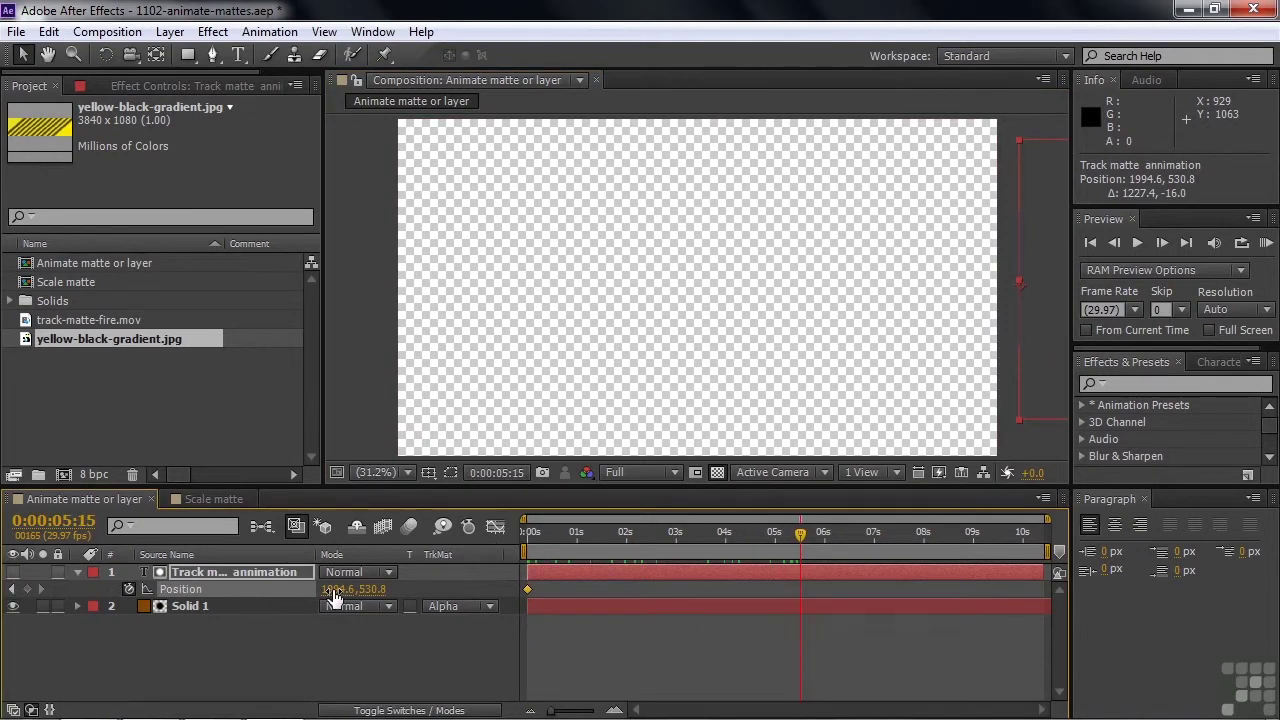
left_click_drag(333, 597, 172, 594)
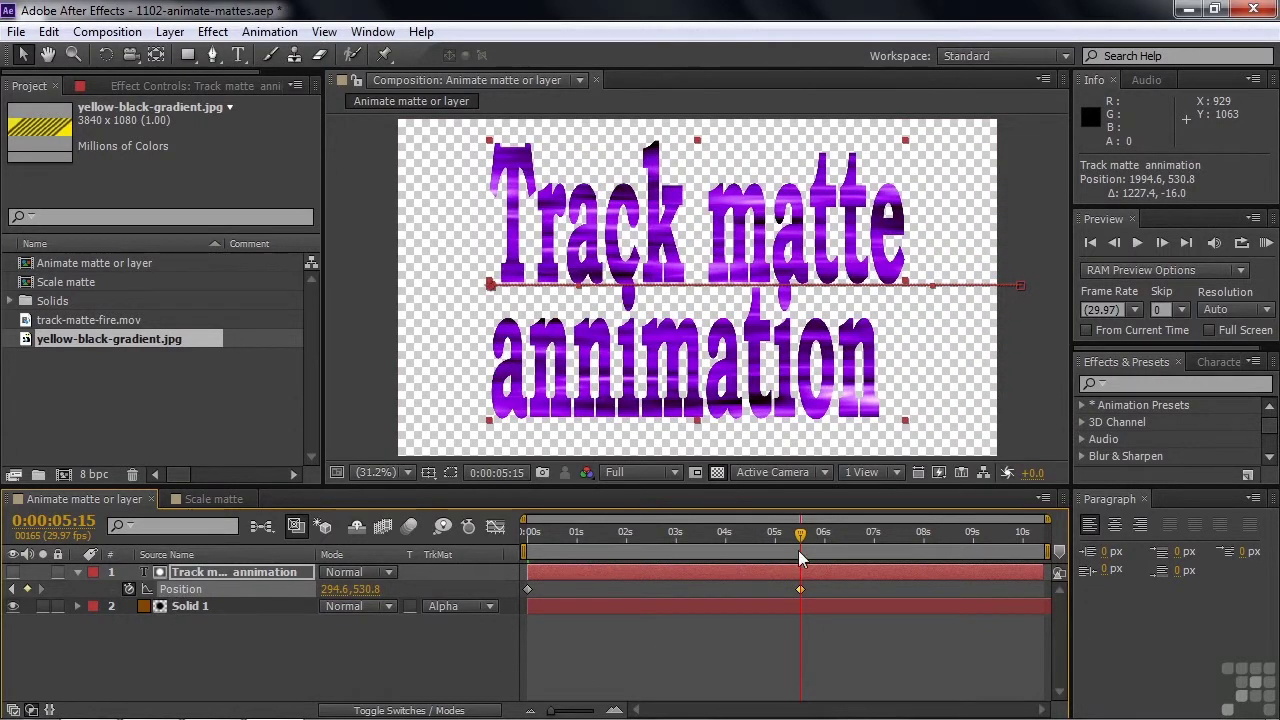
mouse_move(798, 550)
left_mouse_down()
mouse_move(520, 552)
mouse_move(569, 534)
mouse_move(778, 536)
mouse_move(805, 552)
left_mouse_up()
Step: Inspect the yellow-black-gradient.jpg footage and add it to the composition between the text layer and Solid 1
double_click(26, 340)
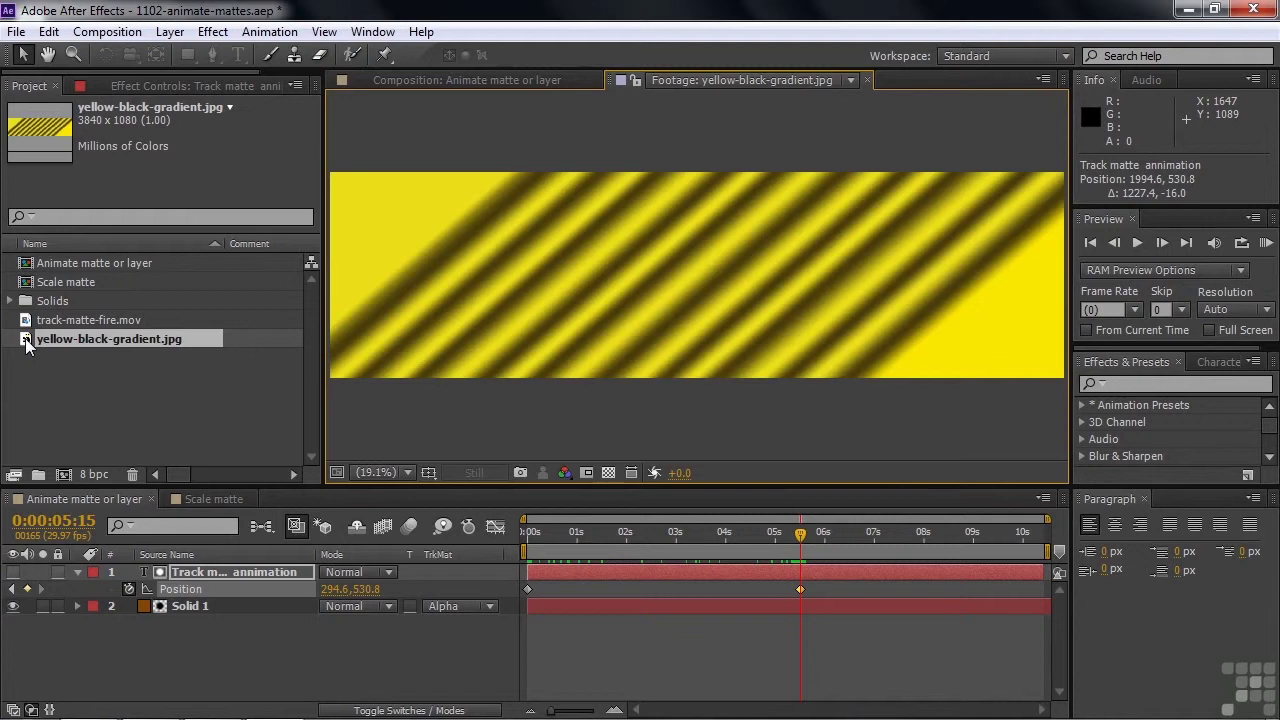
left_click(866, 80)
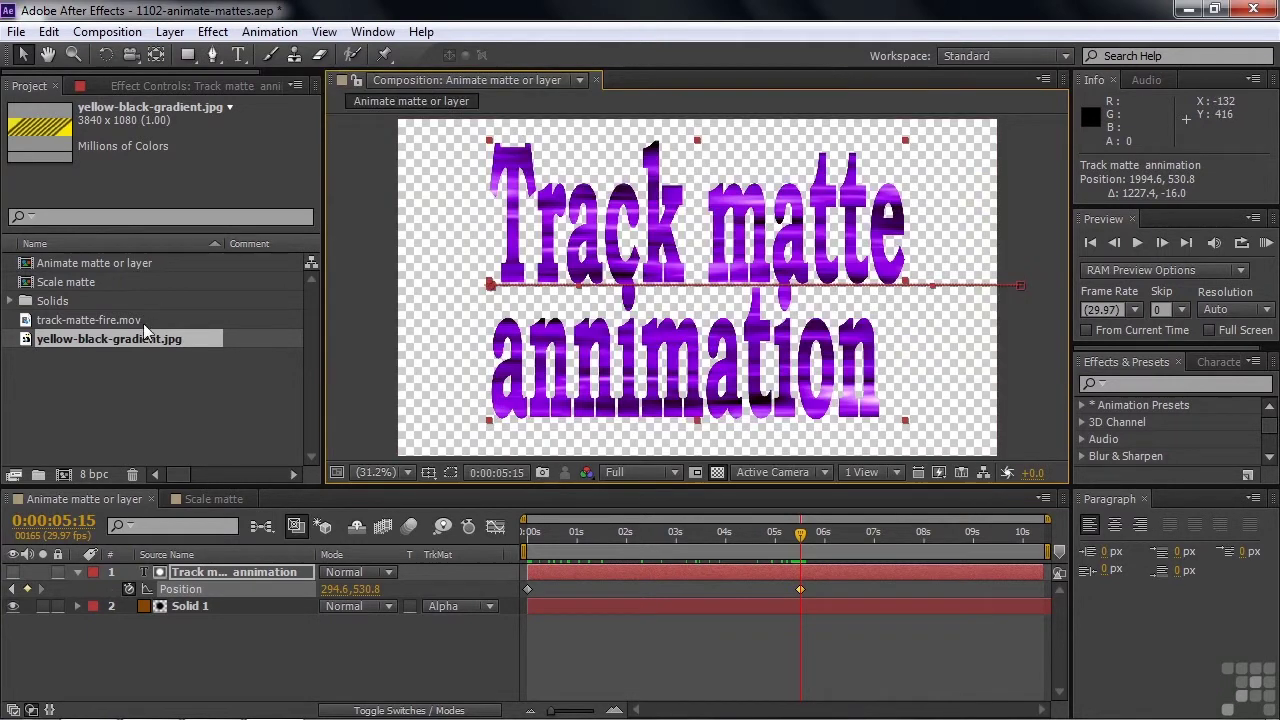
left_click_drag(29, 345, 52, 598)
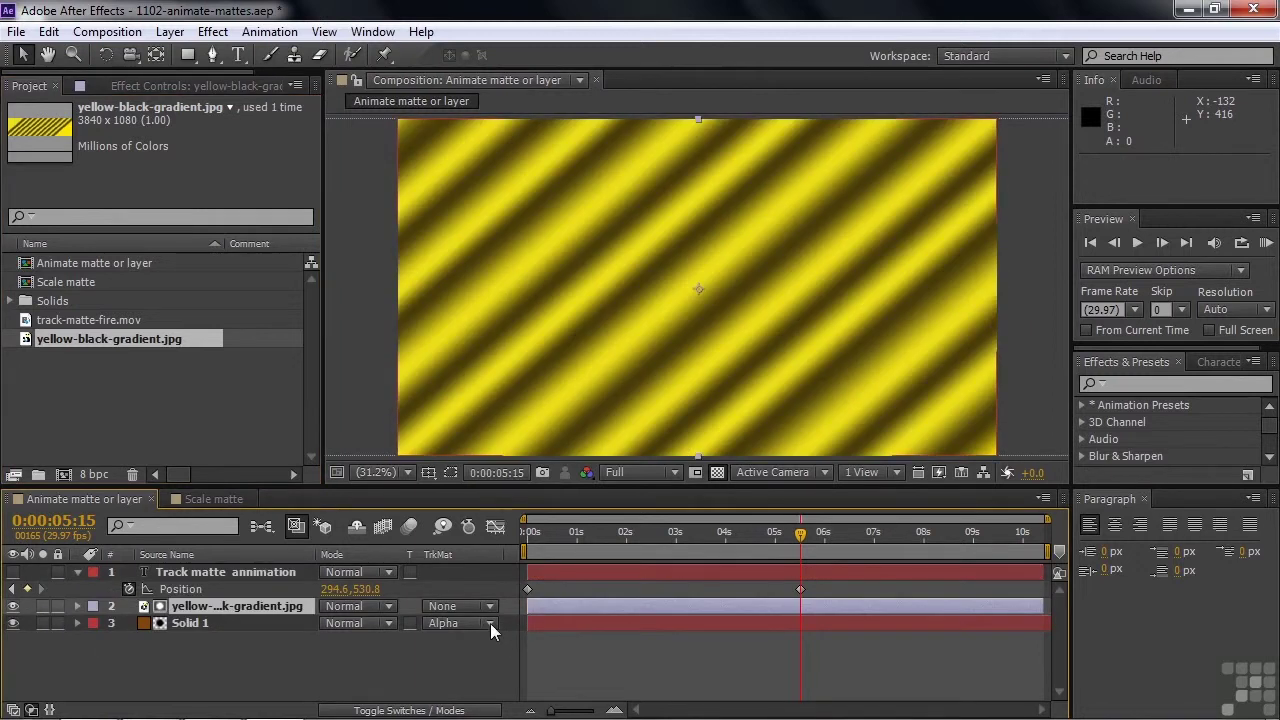
Step: Set Solid 1 to No Track Matte and make the text layer visible
left_click(490, 623)
left_click(432, 505)
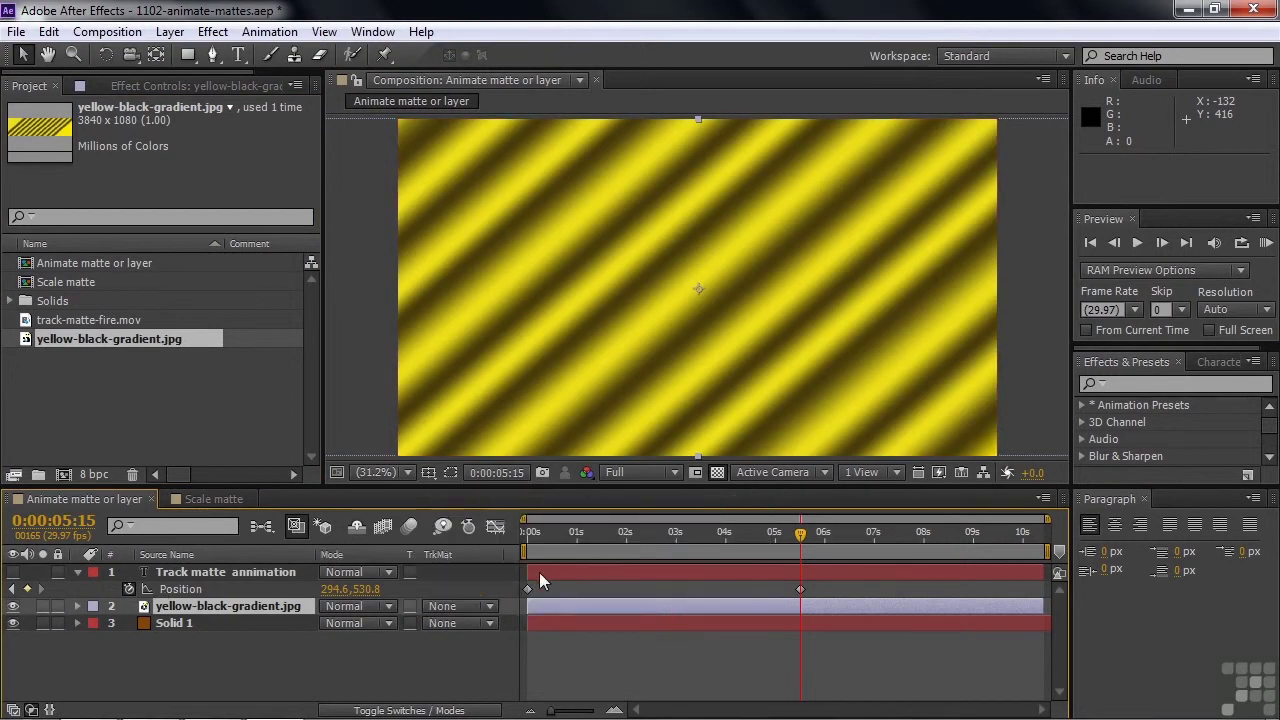
left_click(14, 573)
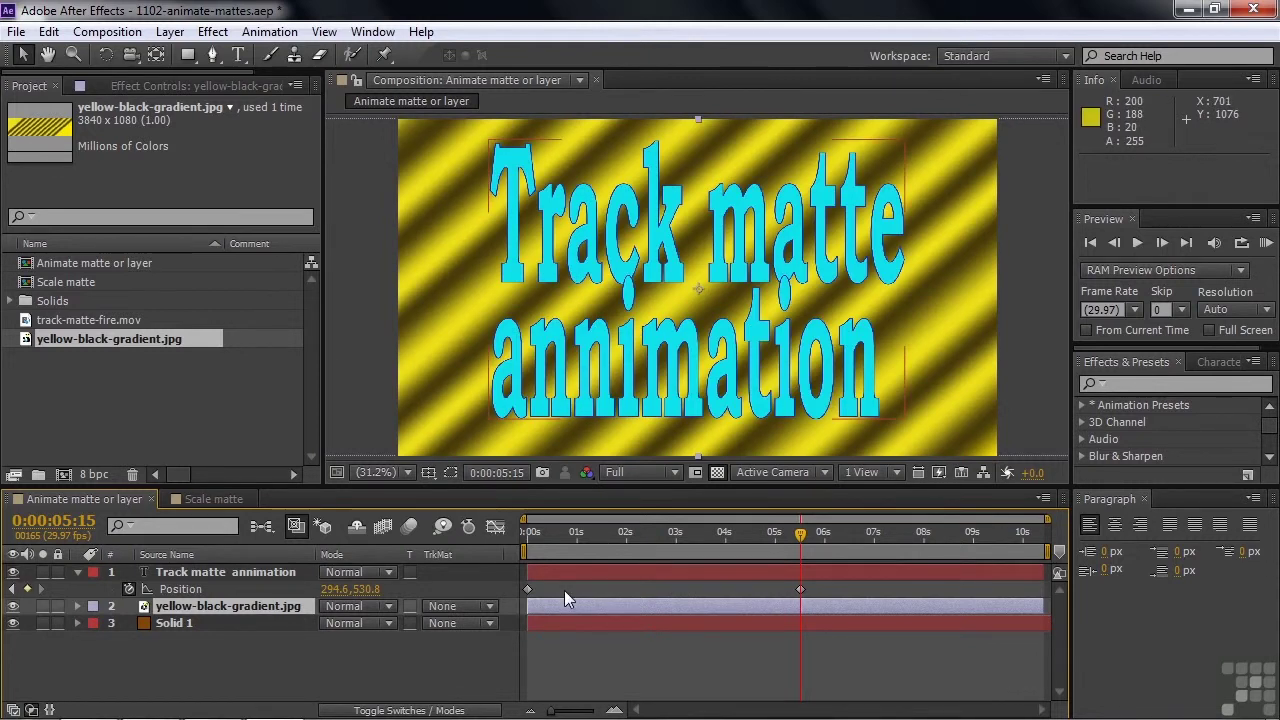
Step: Set the gradient layer's track matte to Alpha Matte "Track matte annimation" and check it with Solid 1 hidden and shown
left_click(226, 607)
left_click(490, 607)
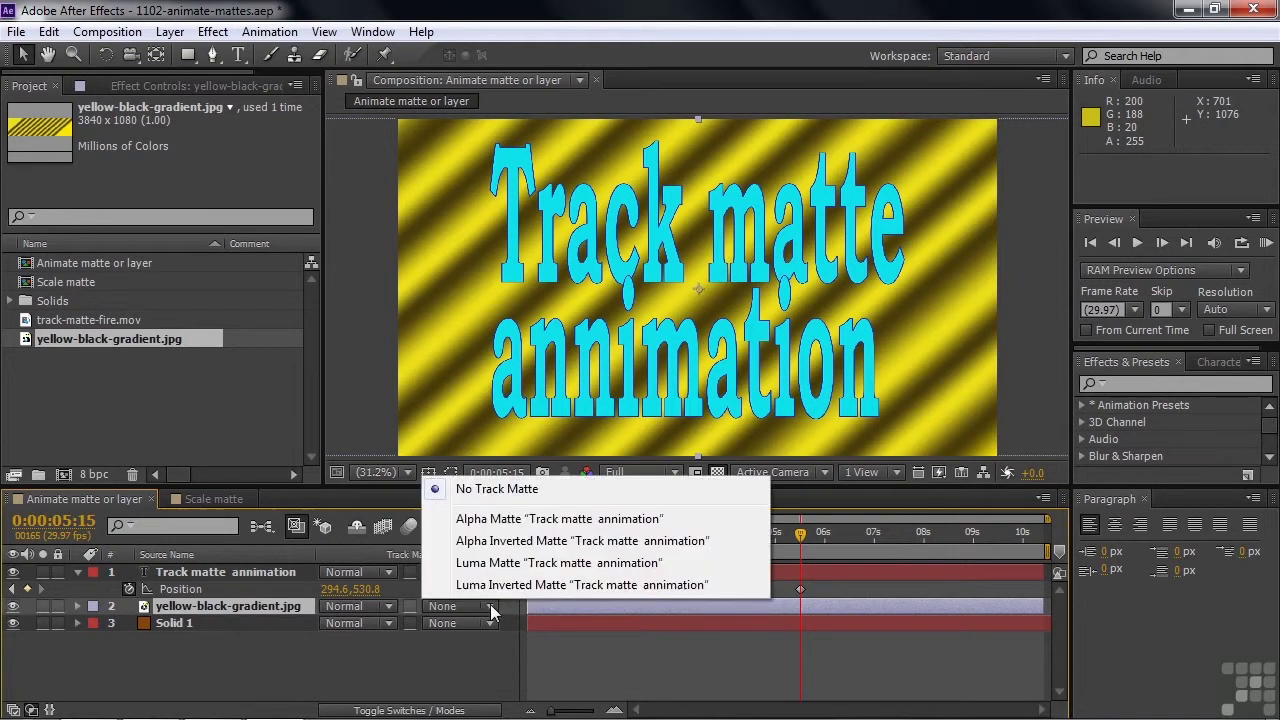
left_click(502, 519)
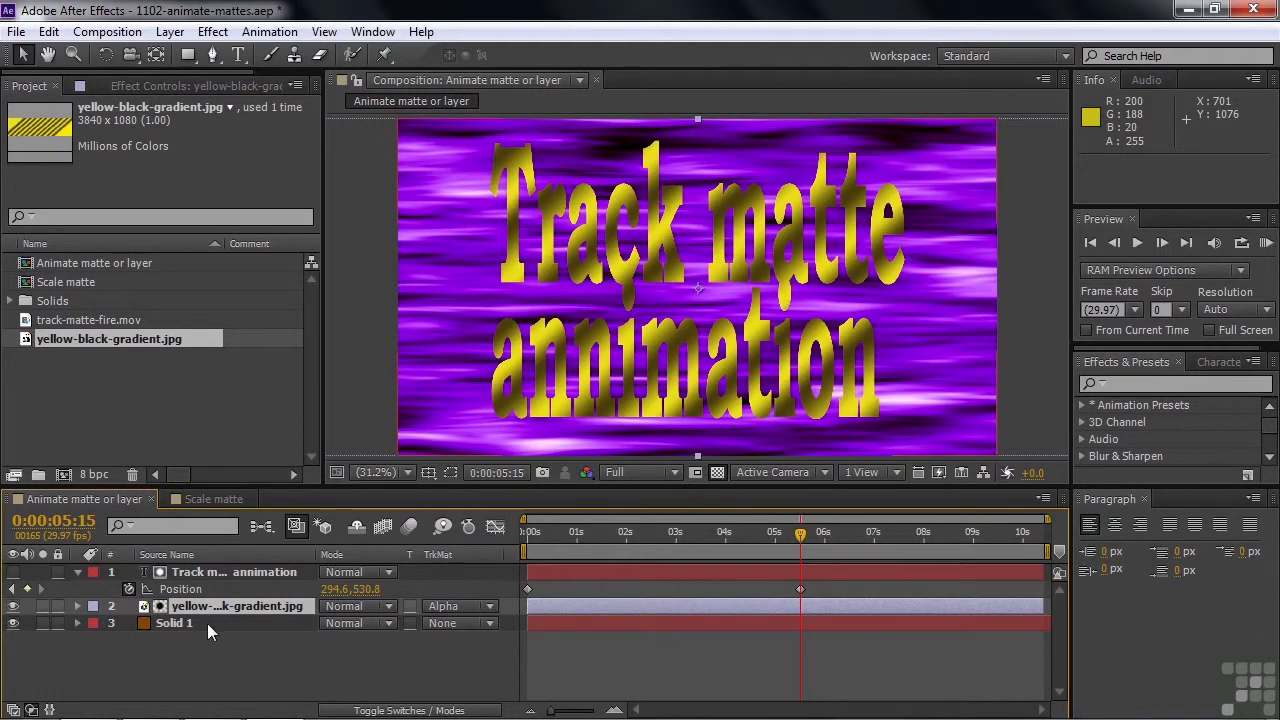
left_click(14, 623)
left_click(14, 623)
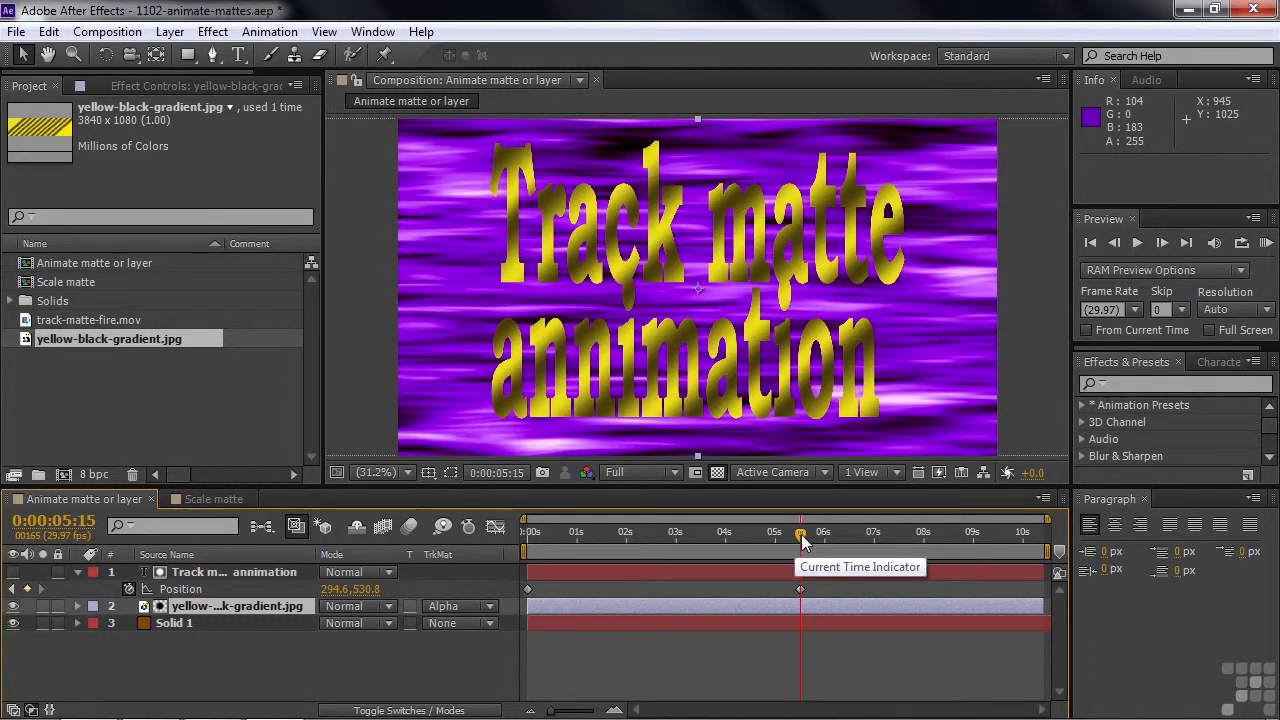
Step: Animate the gradient layer's Position from a keyframe at 0:00:05:15 to about 504.9, 475.9 at 0:00:09:12 and preview the motion
left_click(252, 607)
key("p")
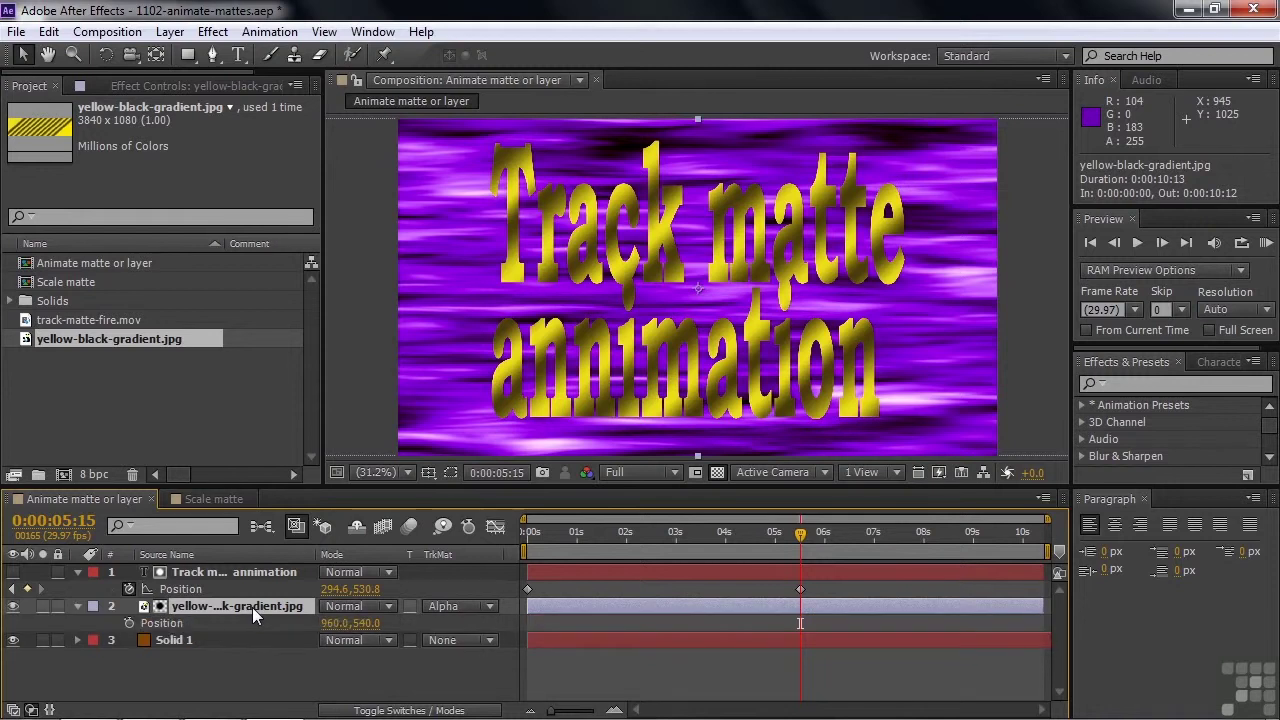
left_click(129, 622)
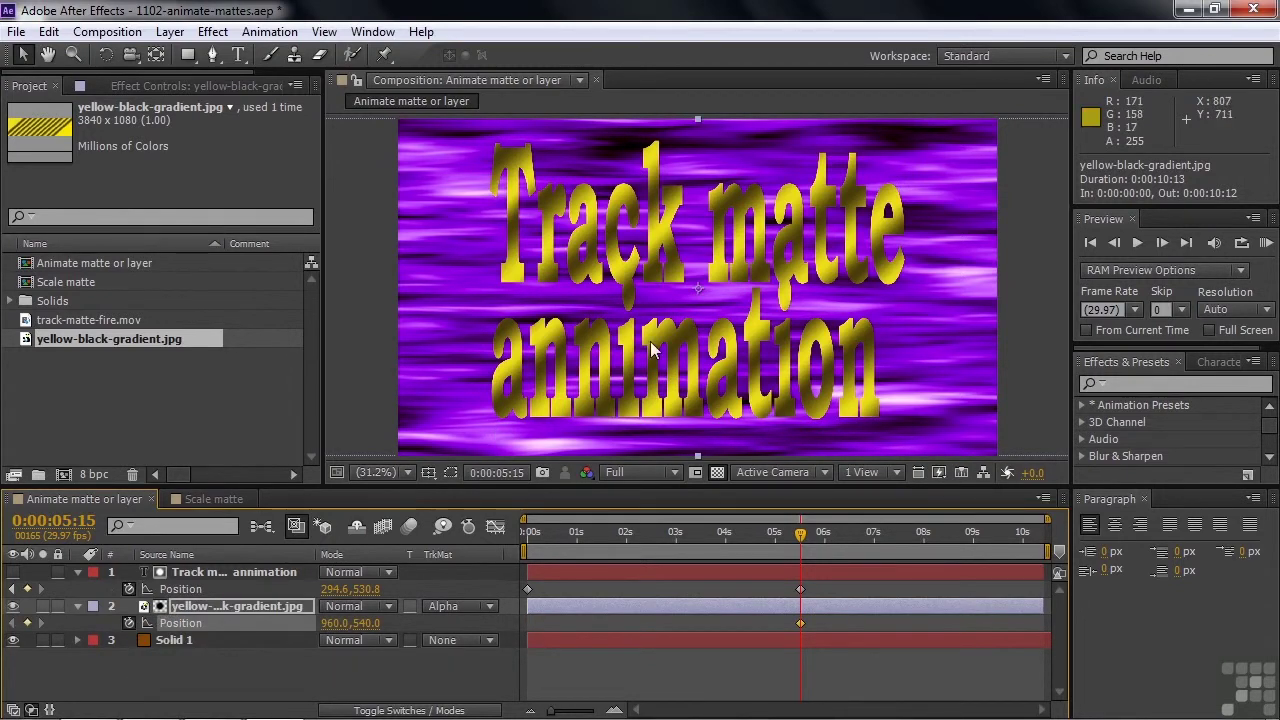
left_click_drag(665, 313, 851, 302)
left_click_drag(800, 534, 996, 534)
left_click_drag(808, 305, 501, 301)
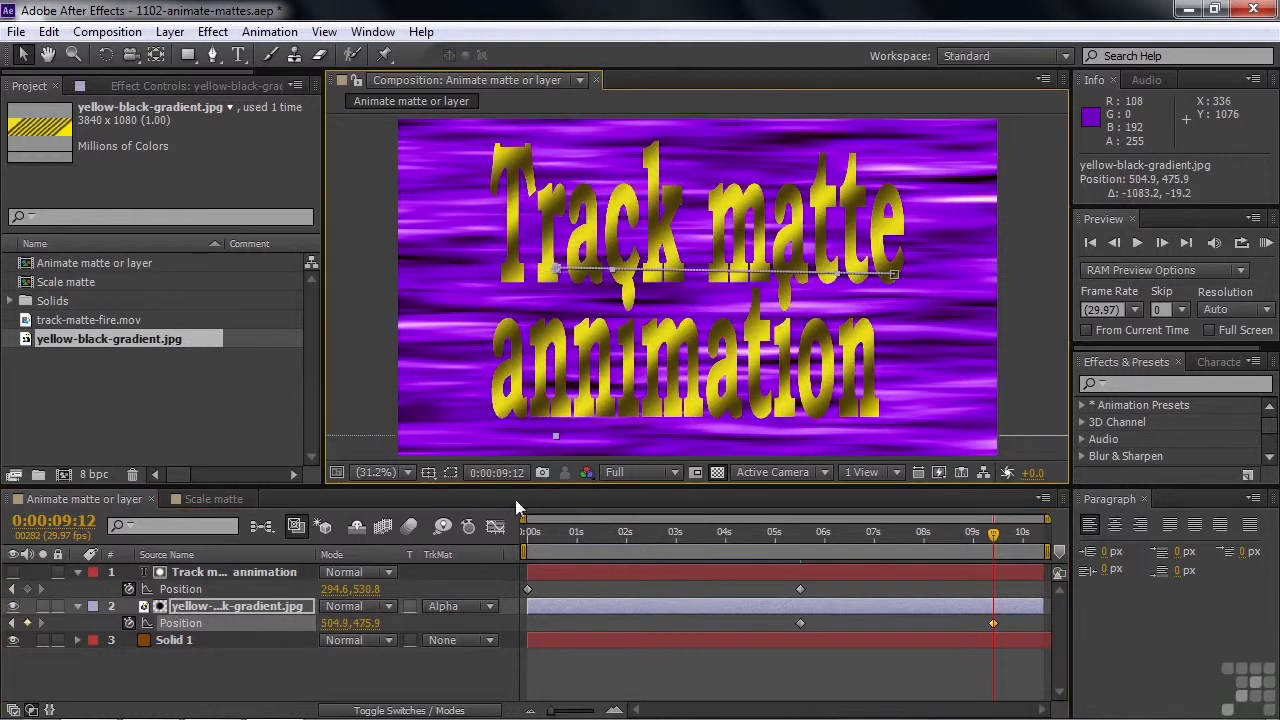
left_click_drag(995, 536, 806, 560)
key("space")
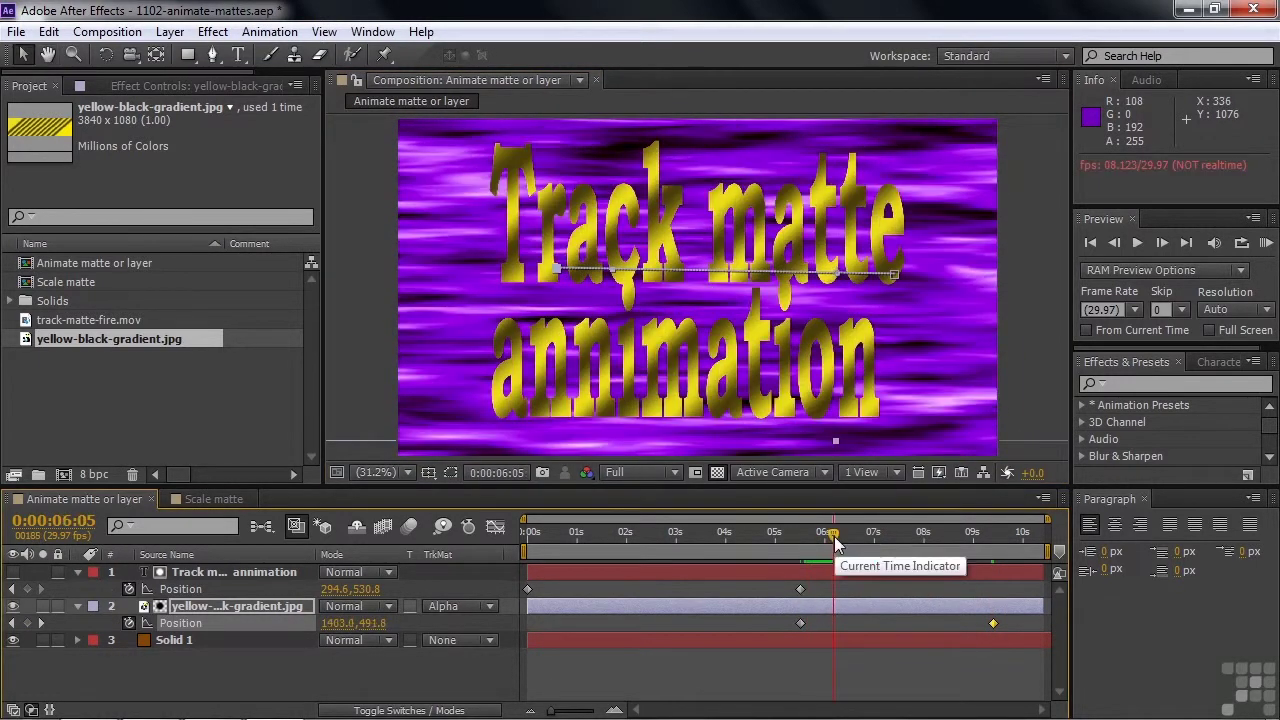
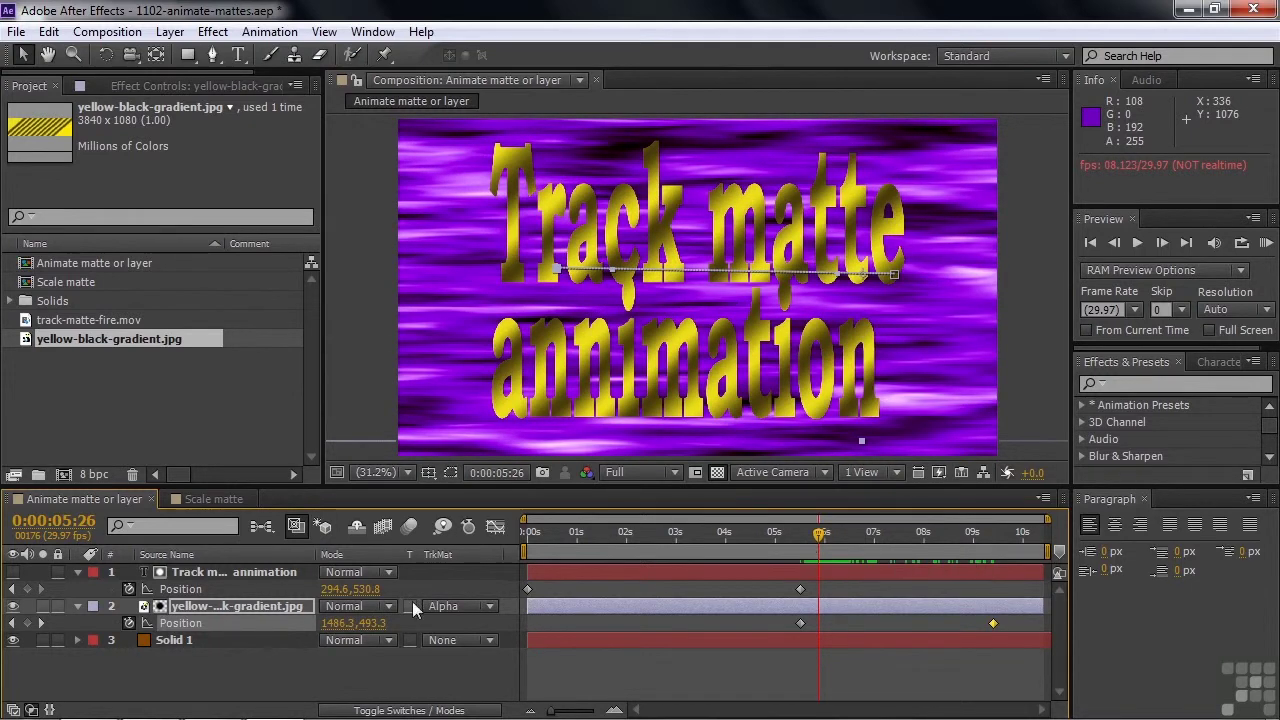
Step: Delete the yellow-black-gradient.jpg layer from the composition and make the text layer visible
left_click(184, 605)
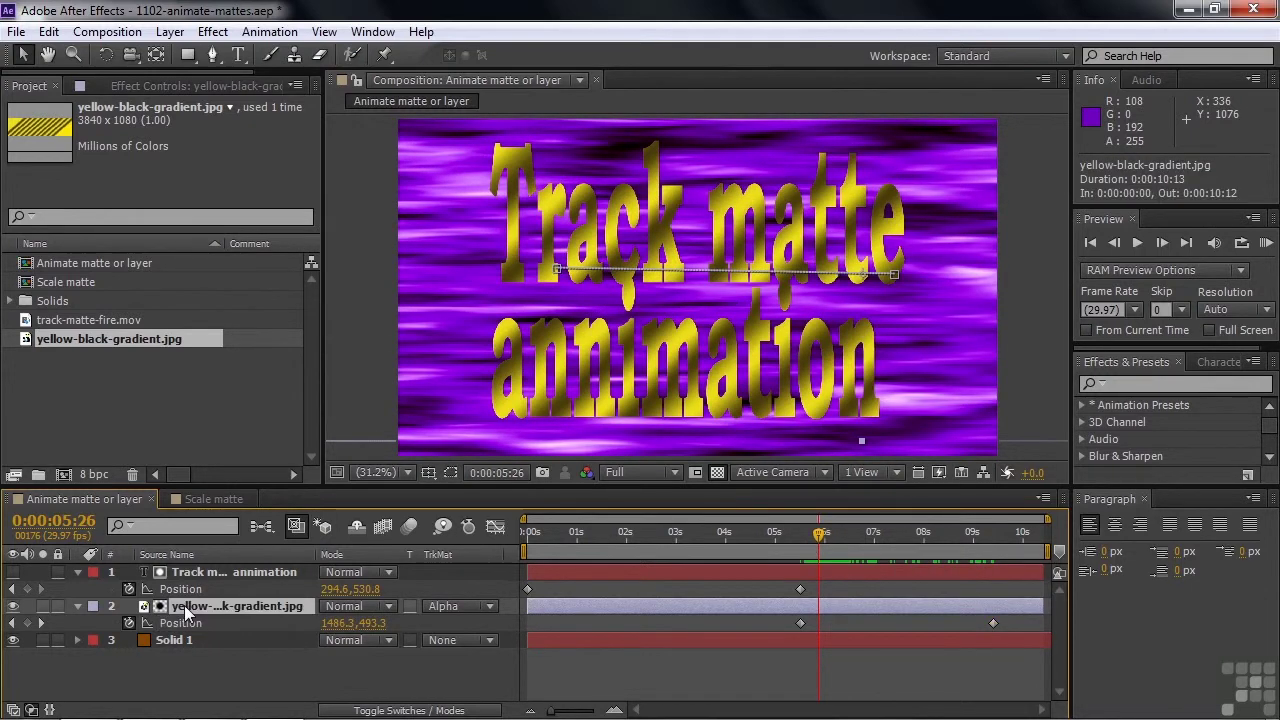
key("Delete")
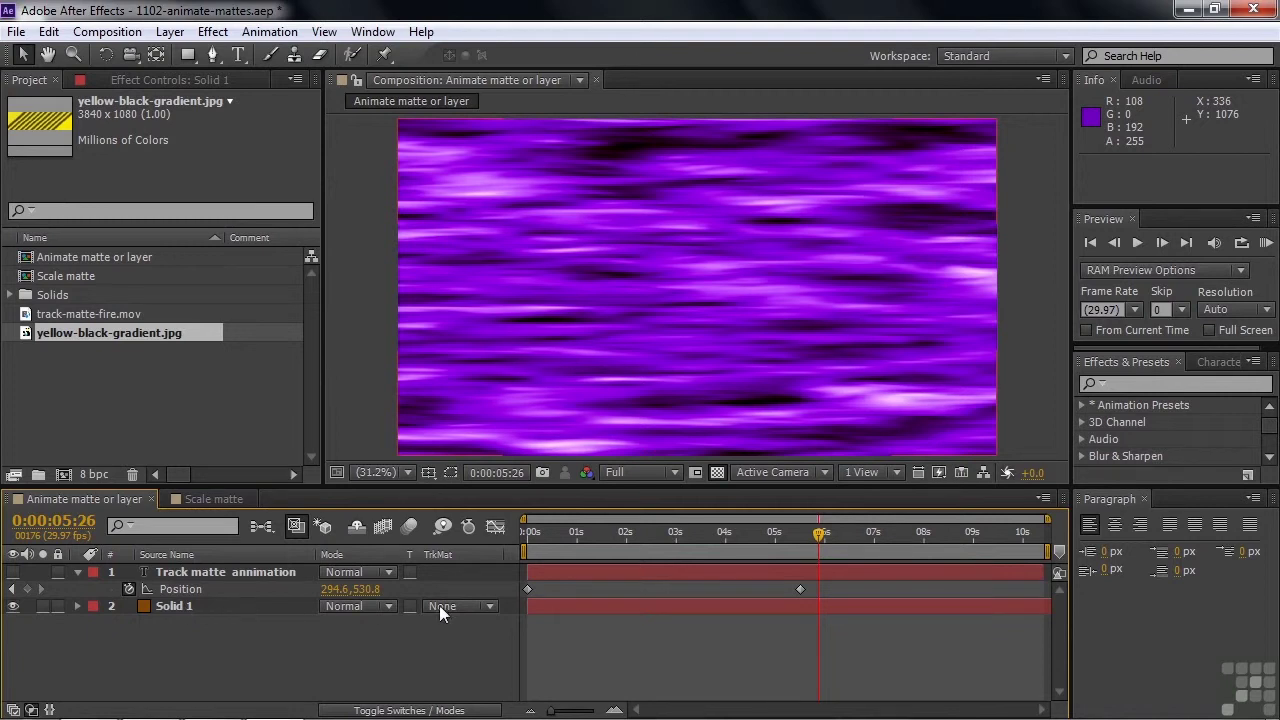
left_click(13, 571)
Step: Try Alpha Matte "Track matte annimation" on Solid 1 and return the layer to No Track Matte
left_click(490, 606)
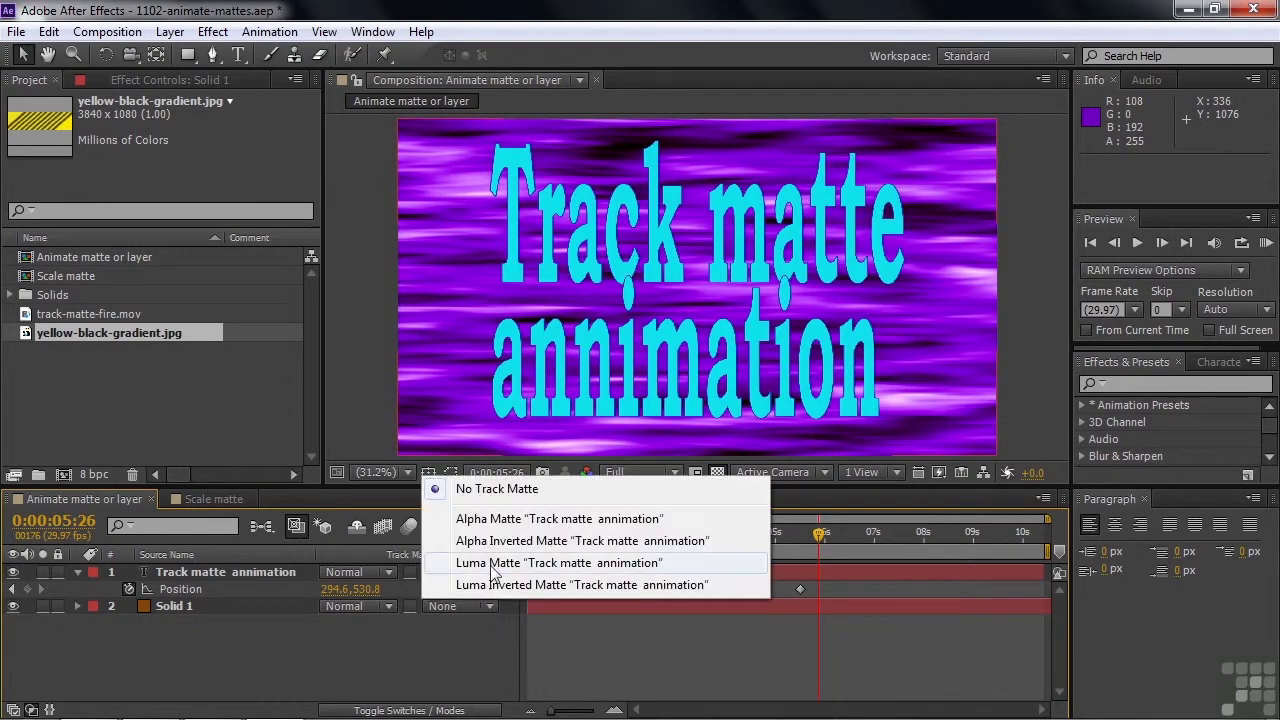
left_click(500, 519)
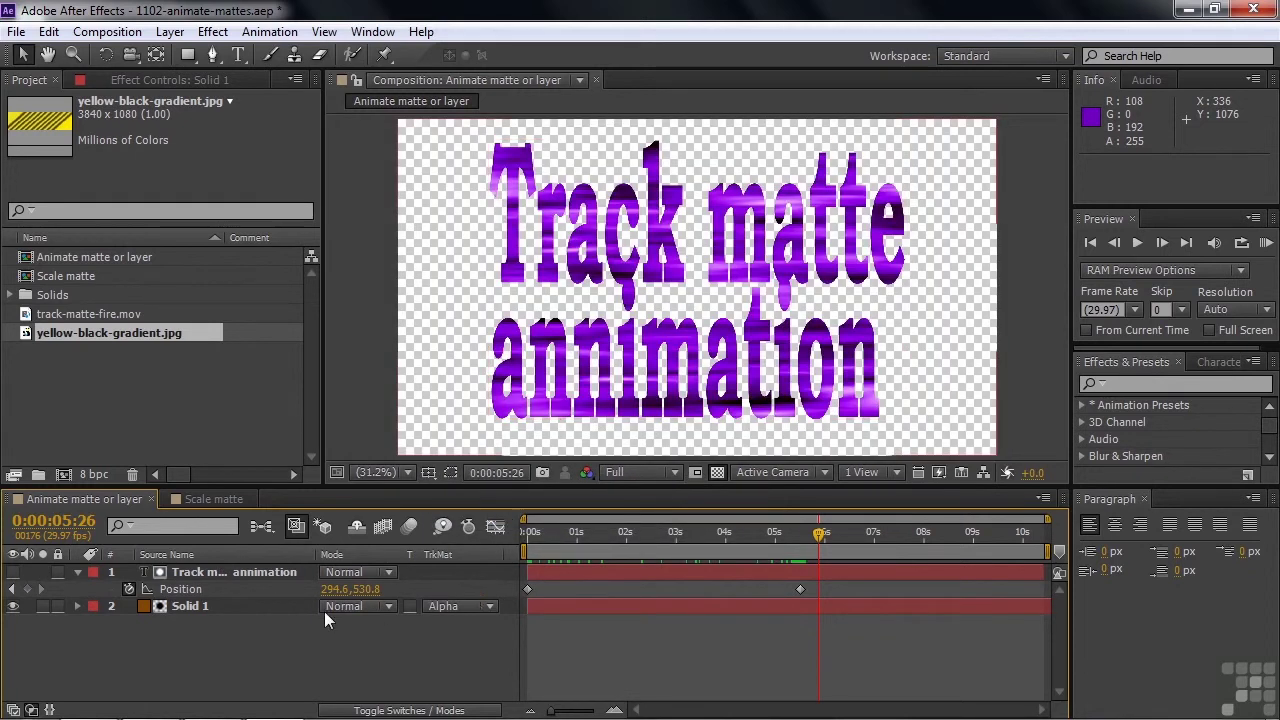
left_click(490, 606)
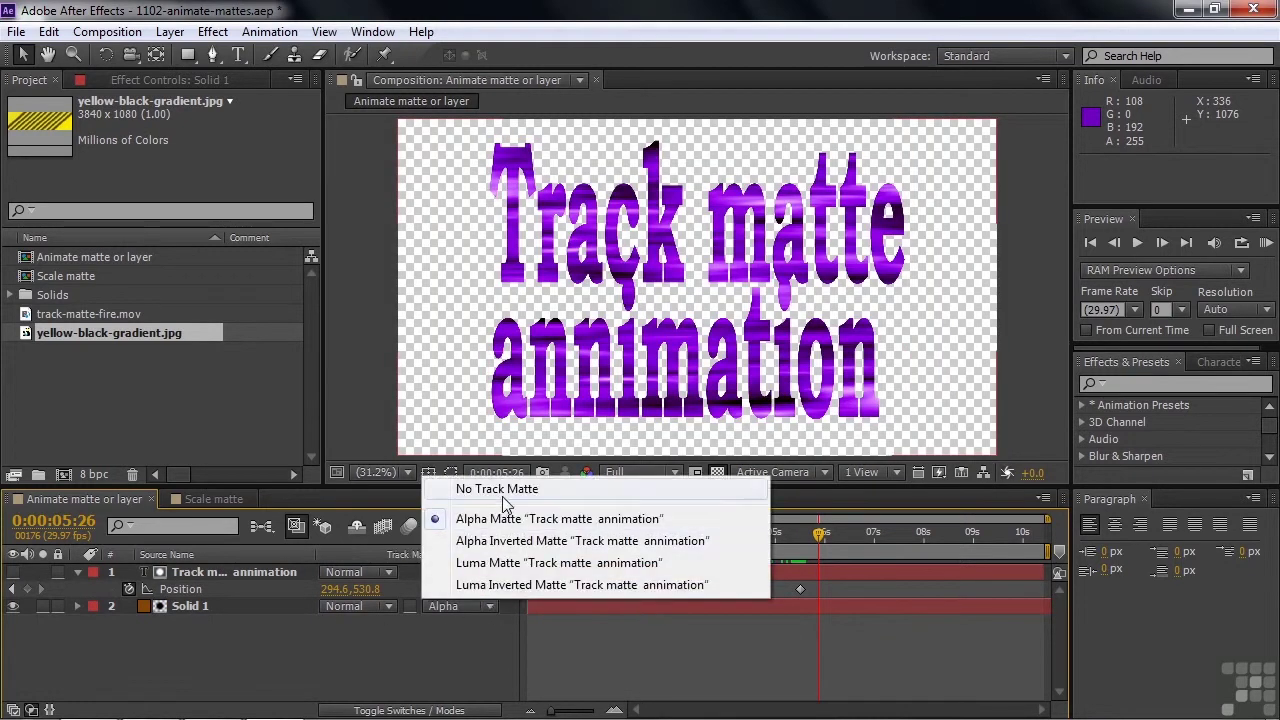
left_click(505, 489)
Step: Move Solid 1 above the text layer, make the text visible, and set its track matte to Luma Matte "Solid 1"
left_click_drag(170, 605, 172, 572)
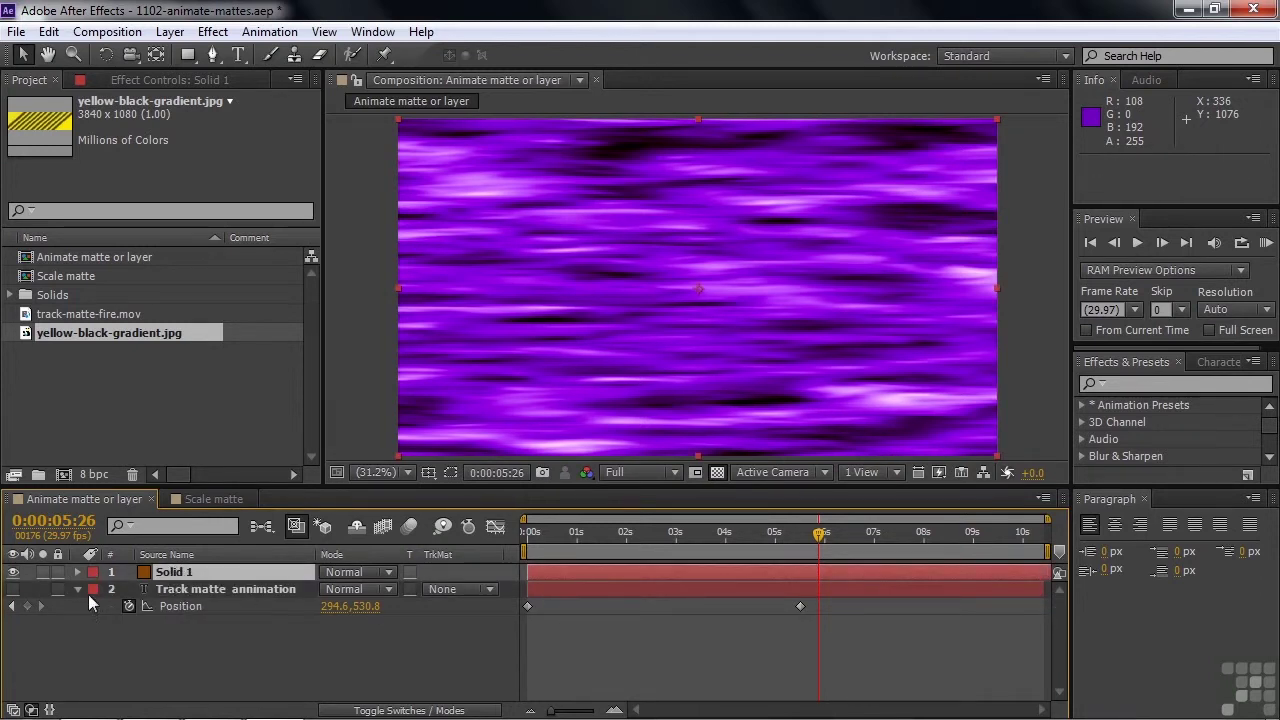
left_click(13, 589)
left_click(490, 589)
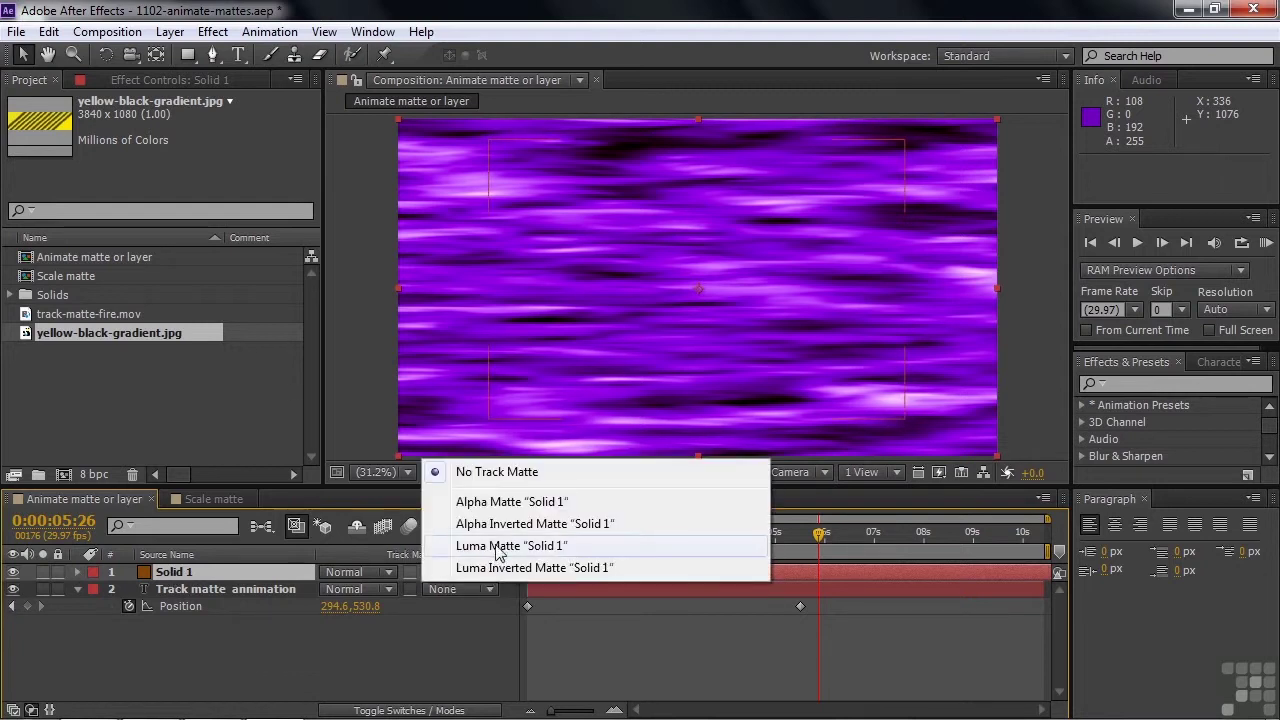
left_click(498, 555)
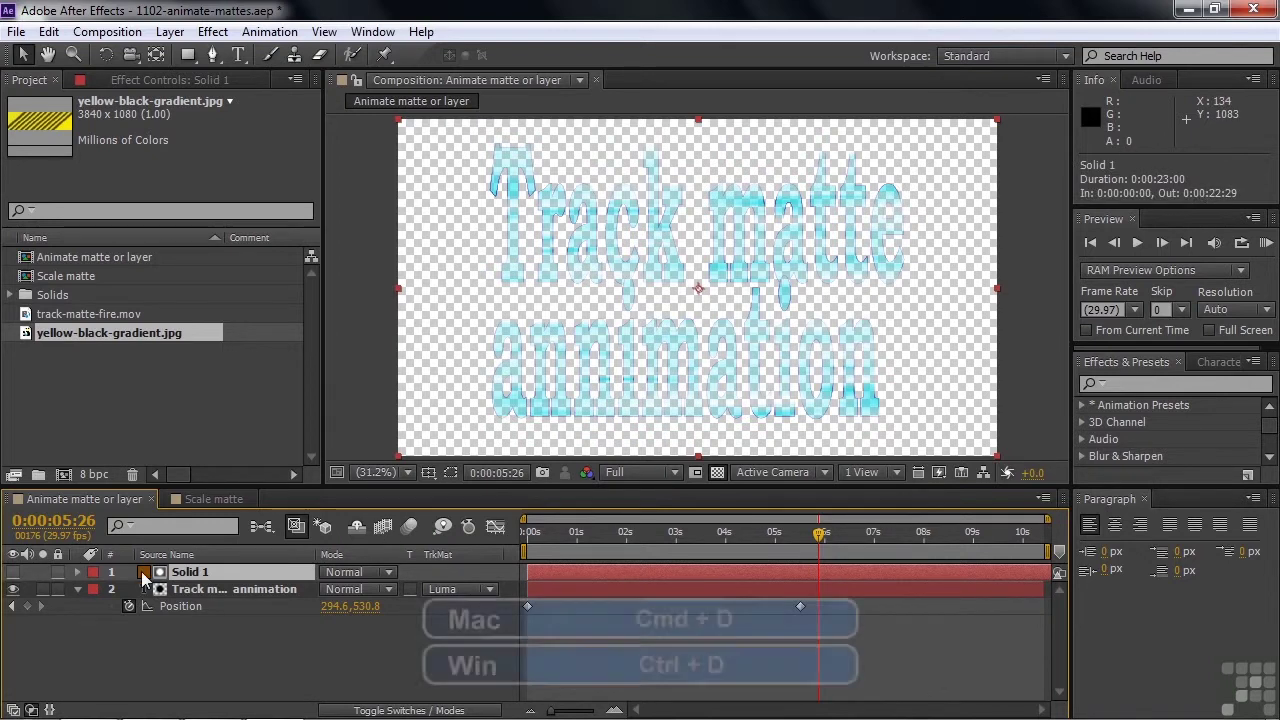
Step: Duplicate Solid 1, place the copy below the text layer, and make it visible as a background
key("ctrl+d")
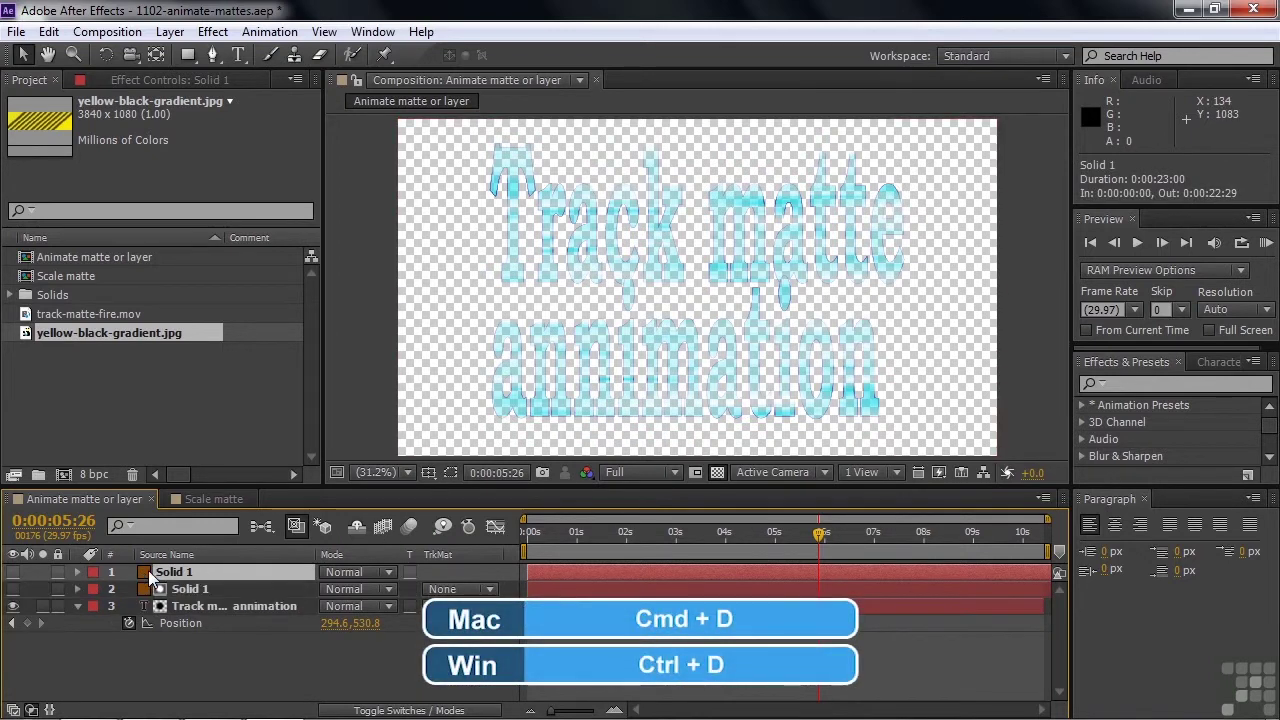
left_click_drag(150, 578, 153, 636)
left_click(13, 623)
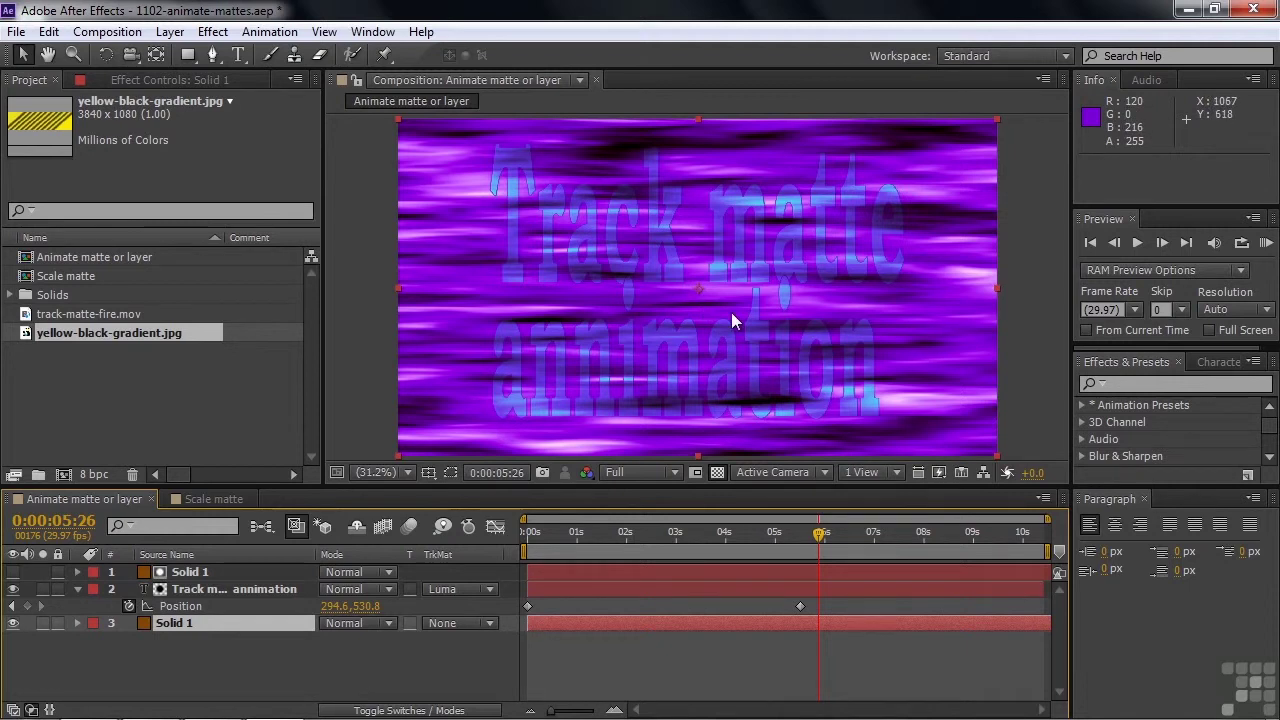
Step: Try Linear Burn on the text layer, set its blending mode to Classic Color Burn, and preview the composition to 0:00:08:22
left_click(211, 588)
left_click(387, 588)
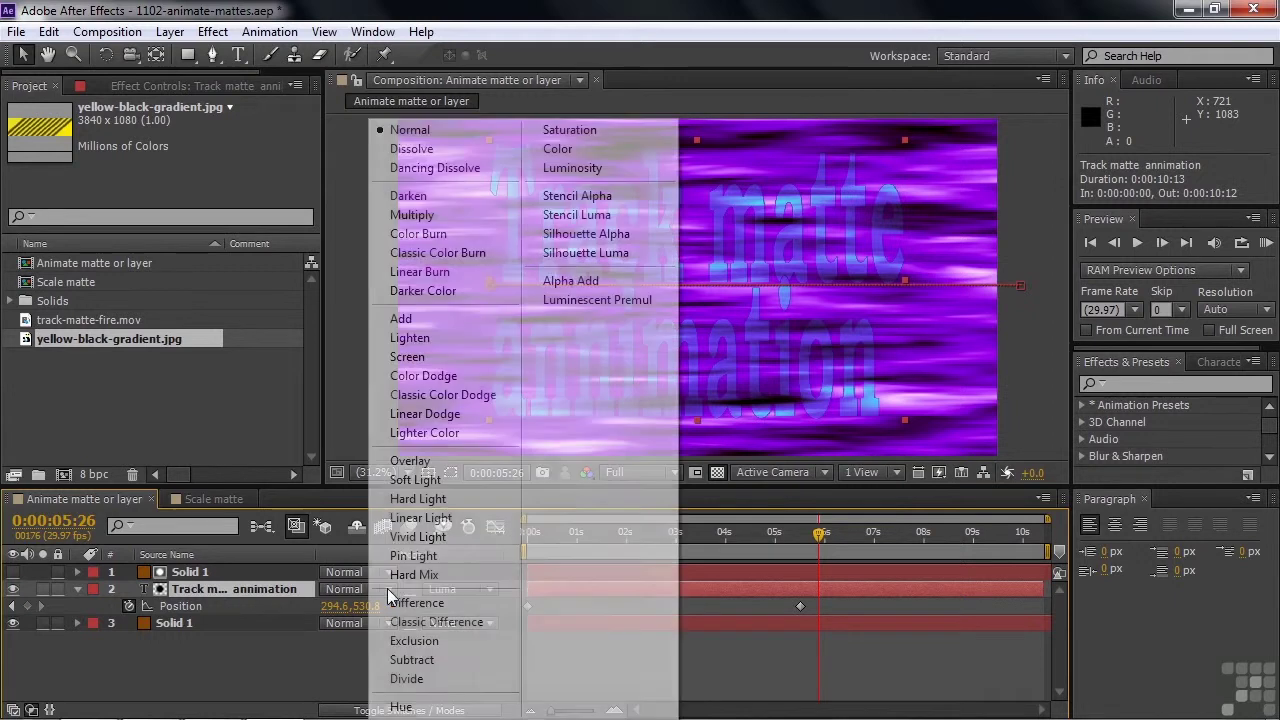
left_click(452, 215)
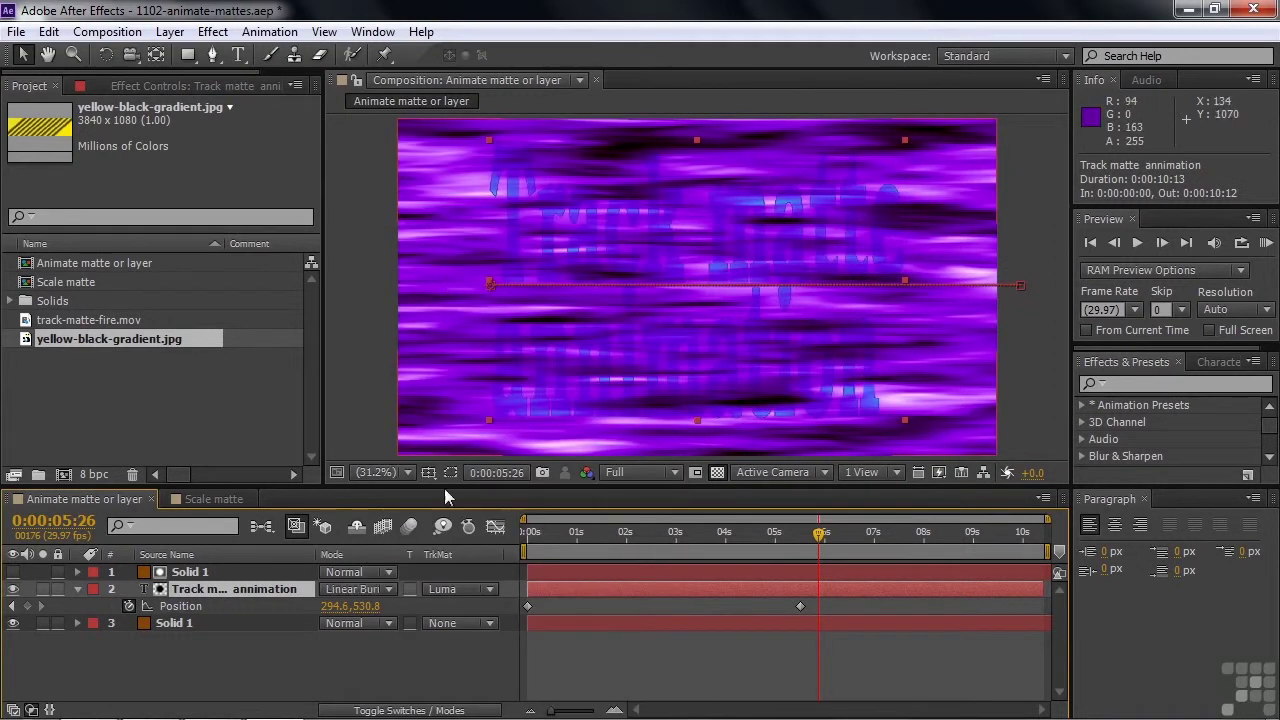
left_click(382, 589)
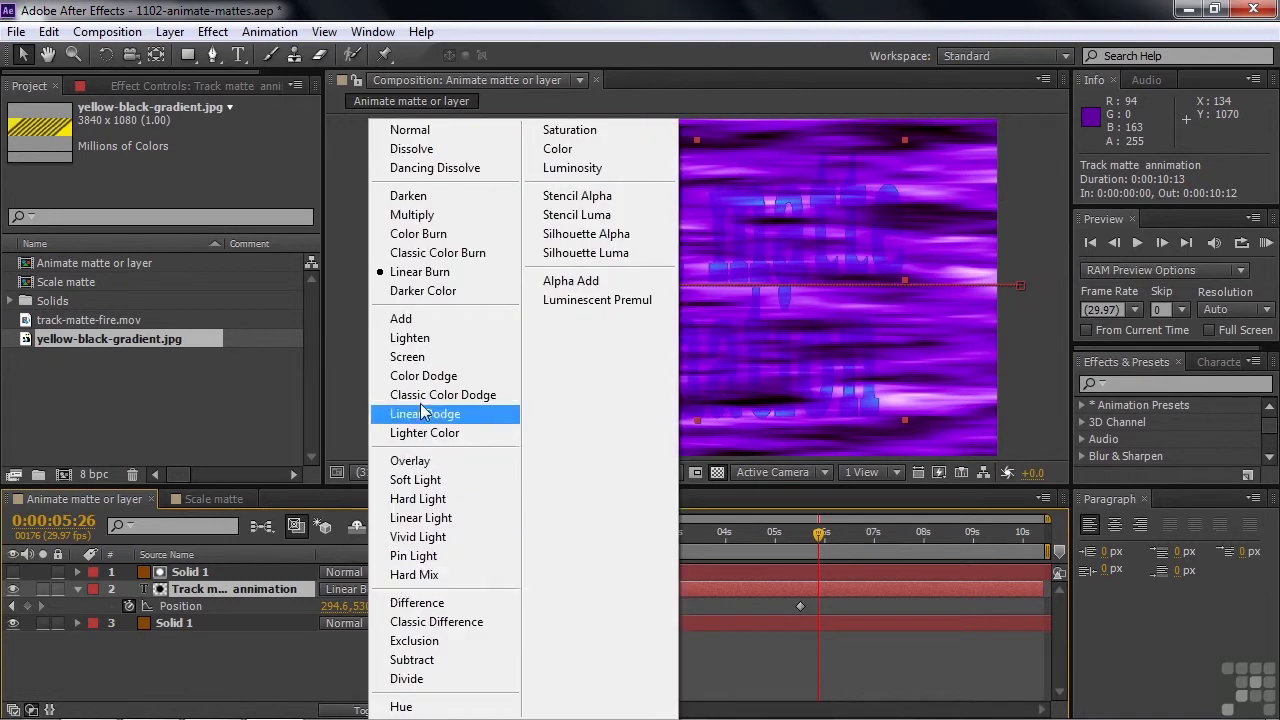
left_click(426, 254)
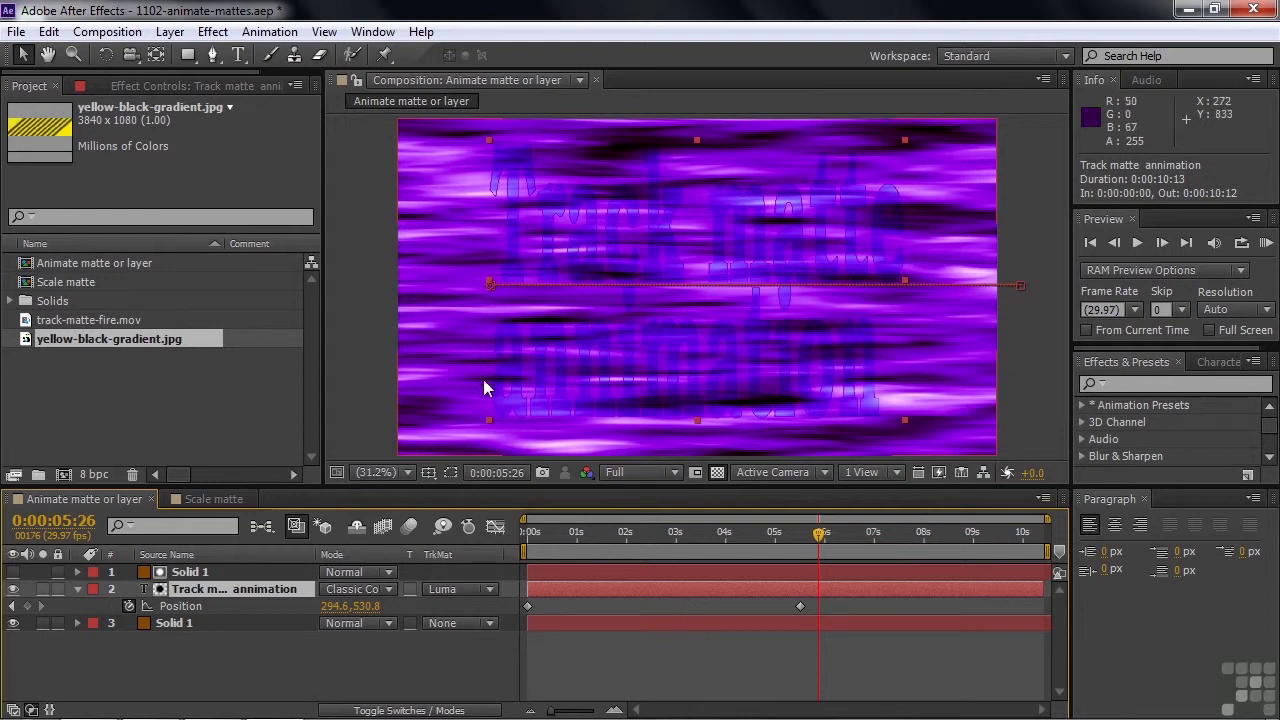
mouse_move(820, 538)
left_mouse_down()
mouse_move(785, 538)
mouse_move(822, 538)
left_mouse_up()
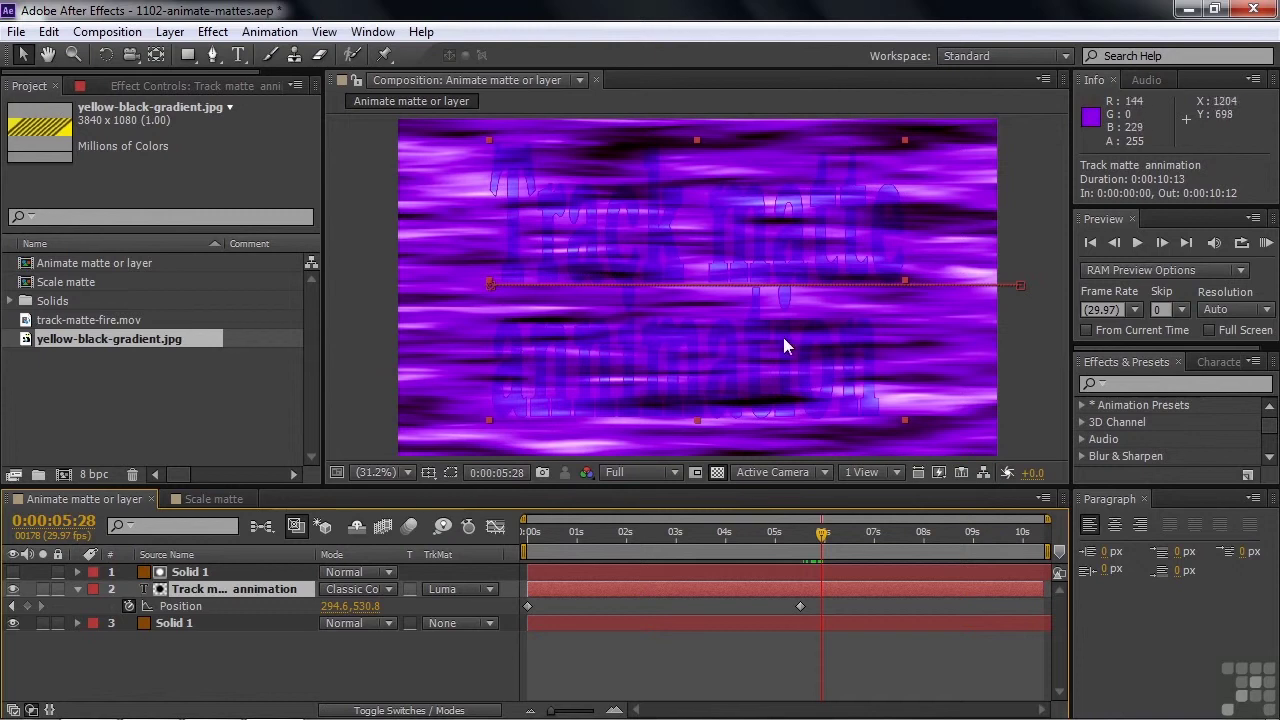
left_click_drag(824, 534, 957, 546)
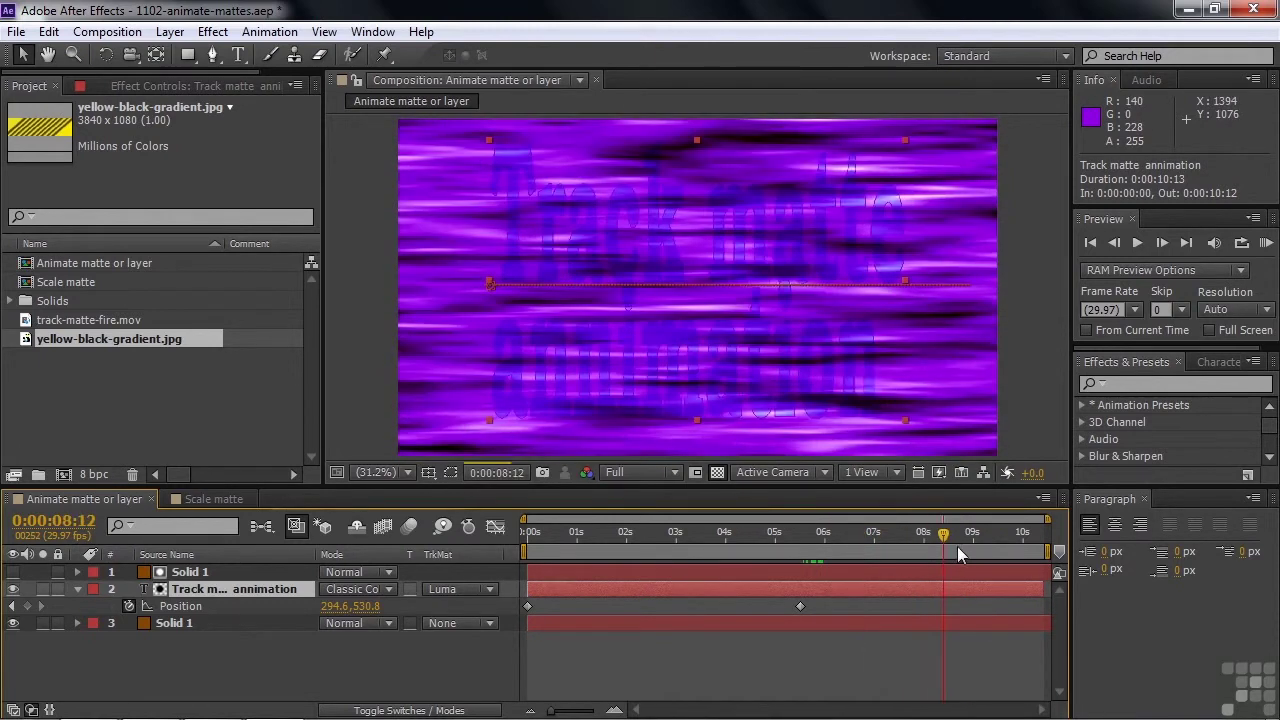
Step: Set the Tritone Midtones color of the background Solid 1 to 7A28A4
left_click(77, 623)
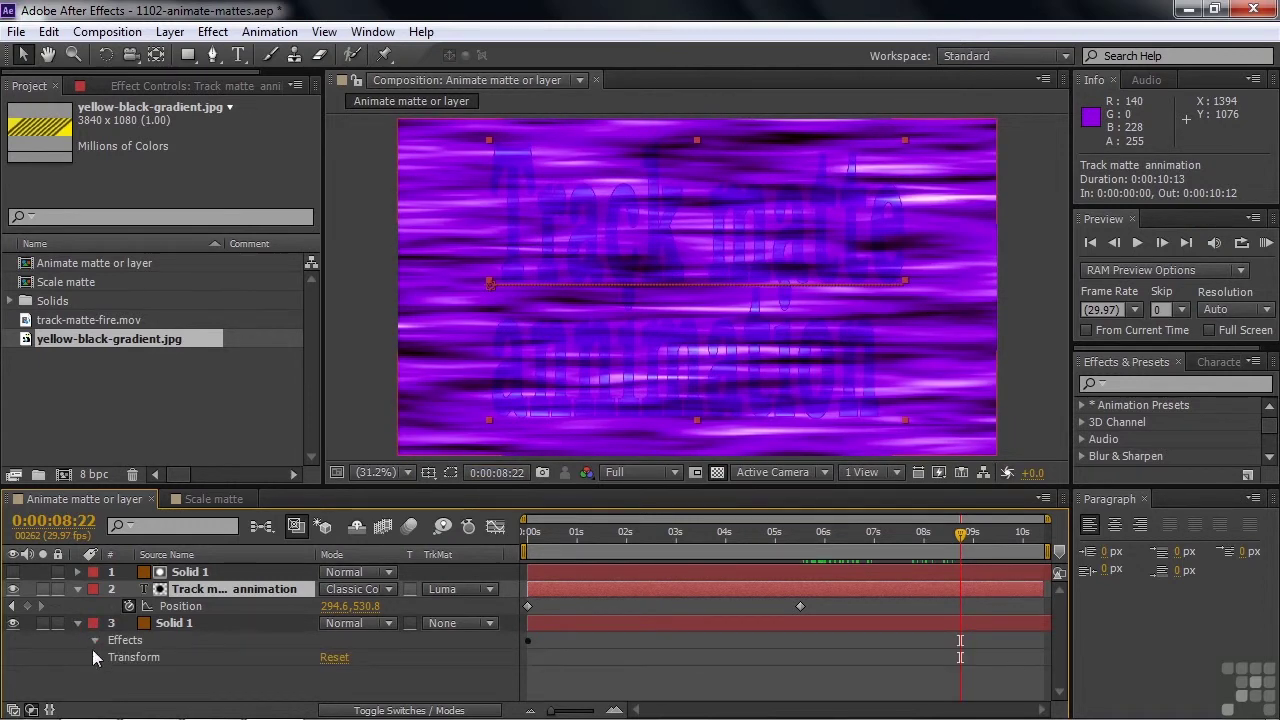
left_click(112, 690)
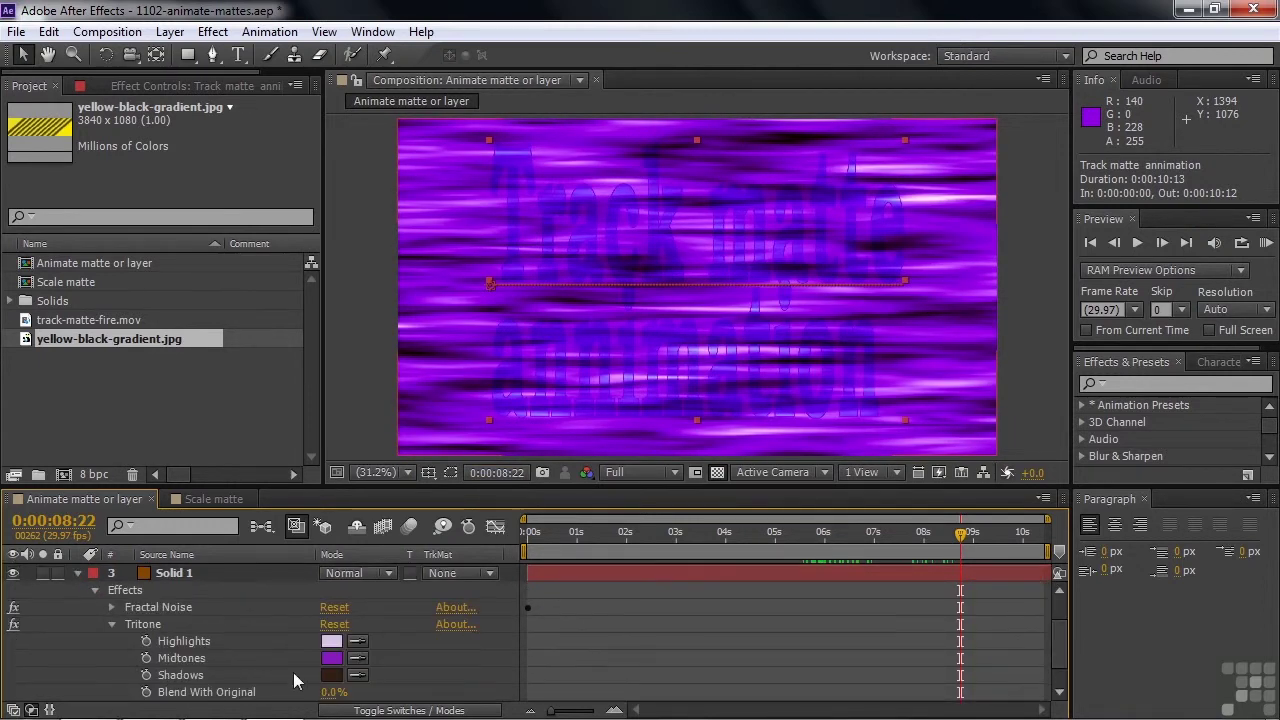
left_click(331, 658)
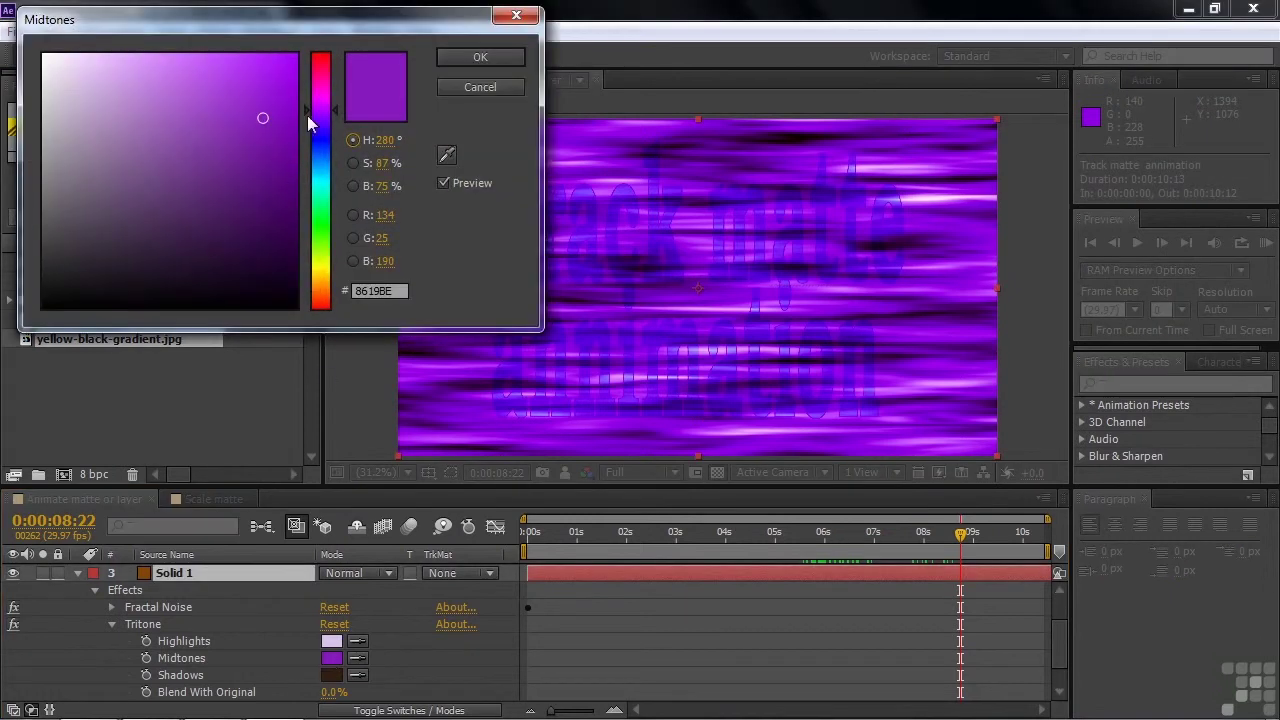
mouse_move(263, 117)
left_mouse_down()
mouse_move(129, 123)
mouse_move(223, 124)
mouse_move(235, 165)
mouse_move(235, 144)
left_mouse_up()
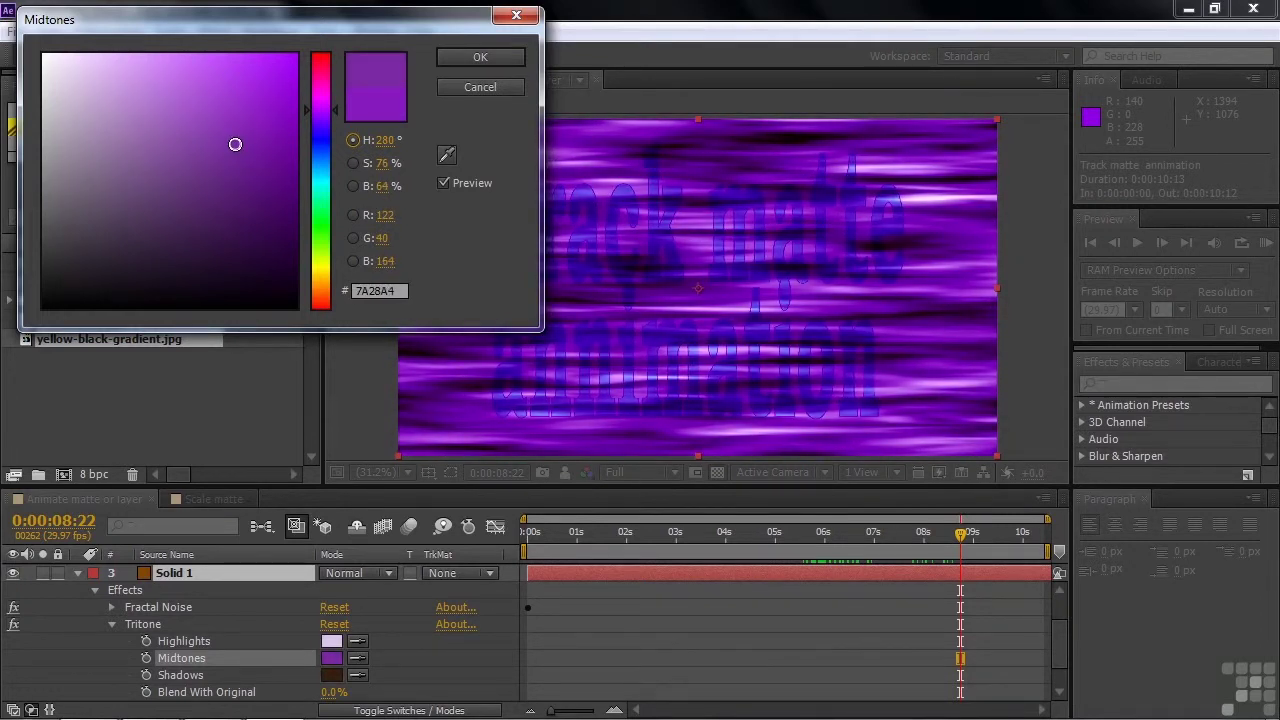
left_click(479, 60)
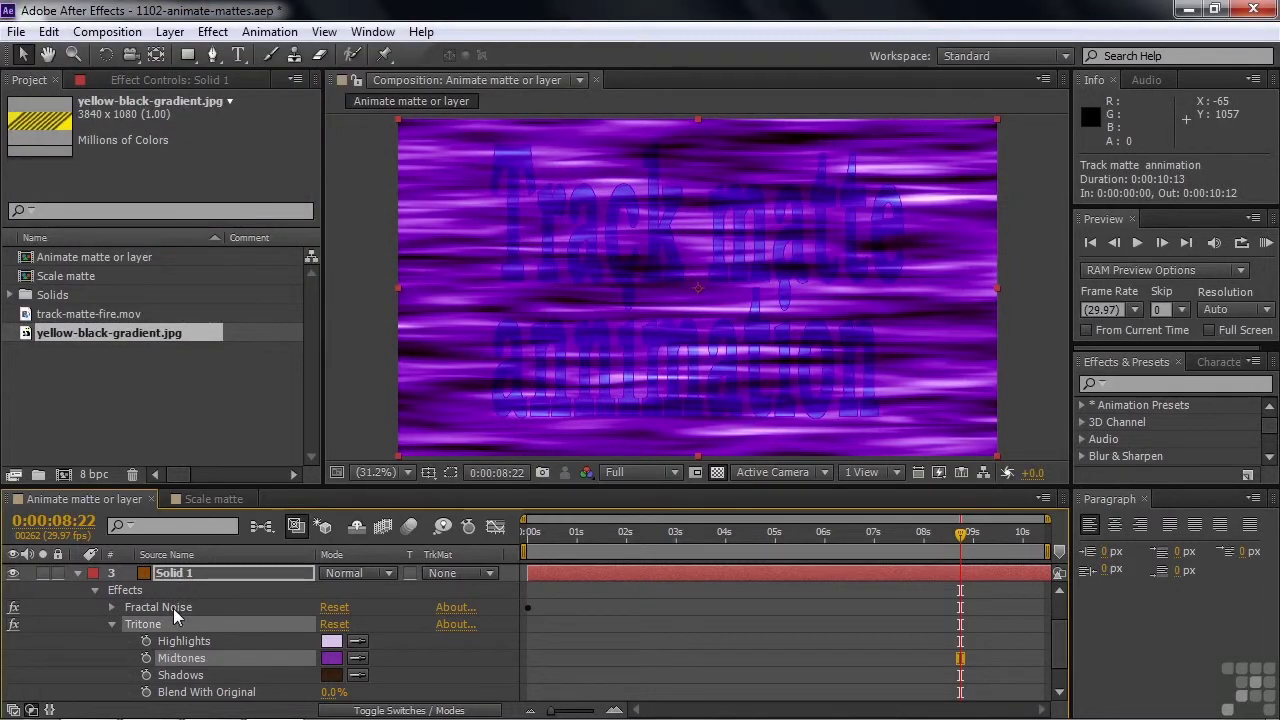
Step: Open the Scale matte composition and examine its Burning text, track-matte-fire.mov and Solid 2 layers
left_click(198, 498)
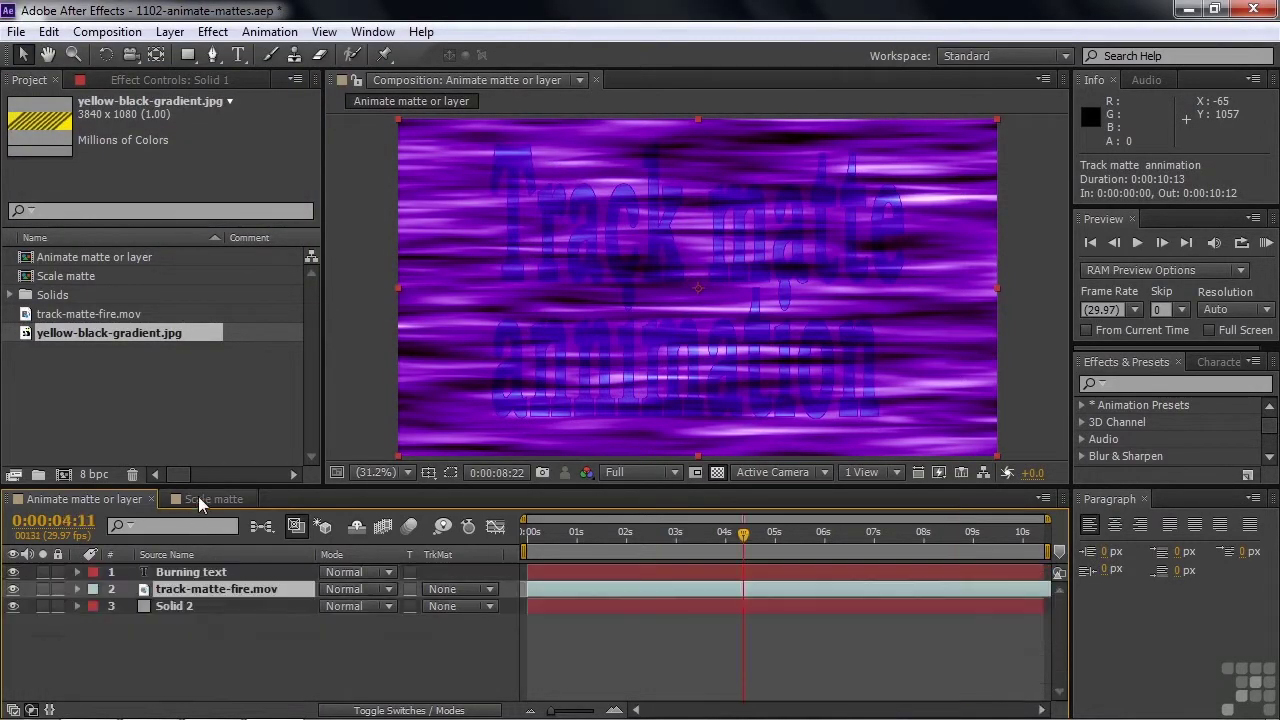
key("F2")
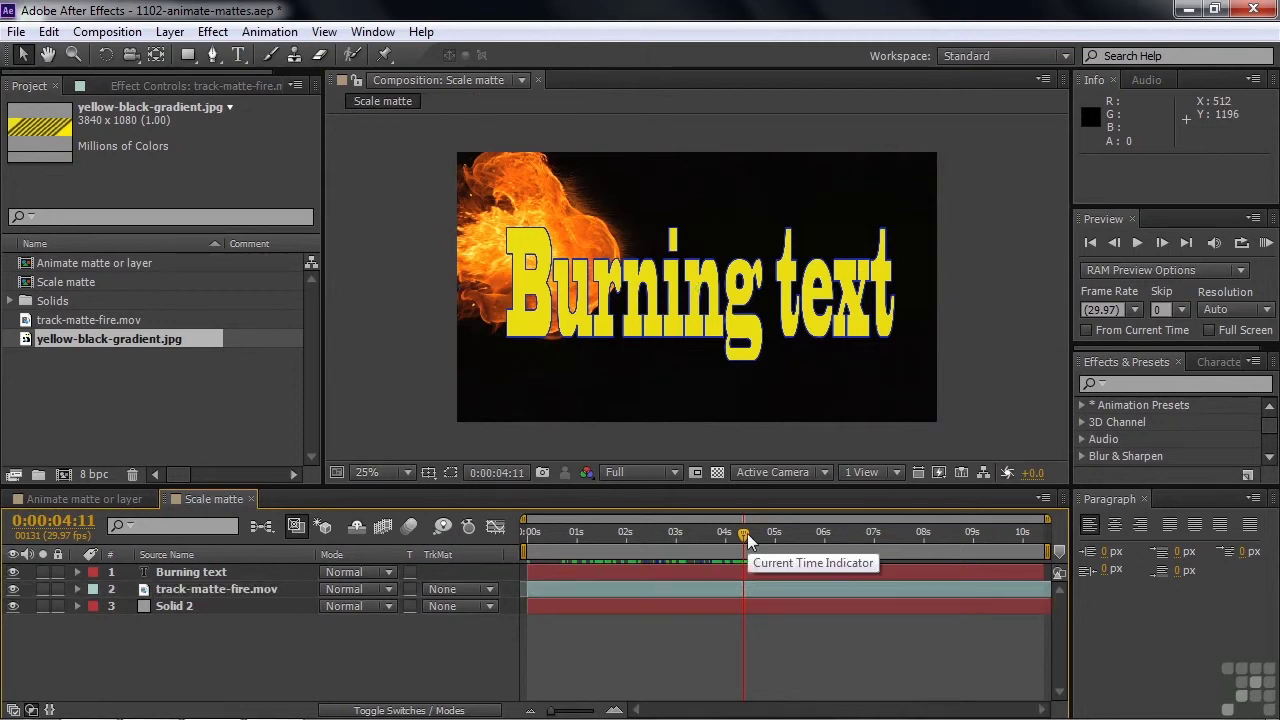
left_click(192, 572)
left_click(190, 589)
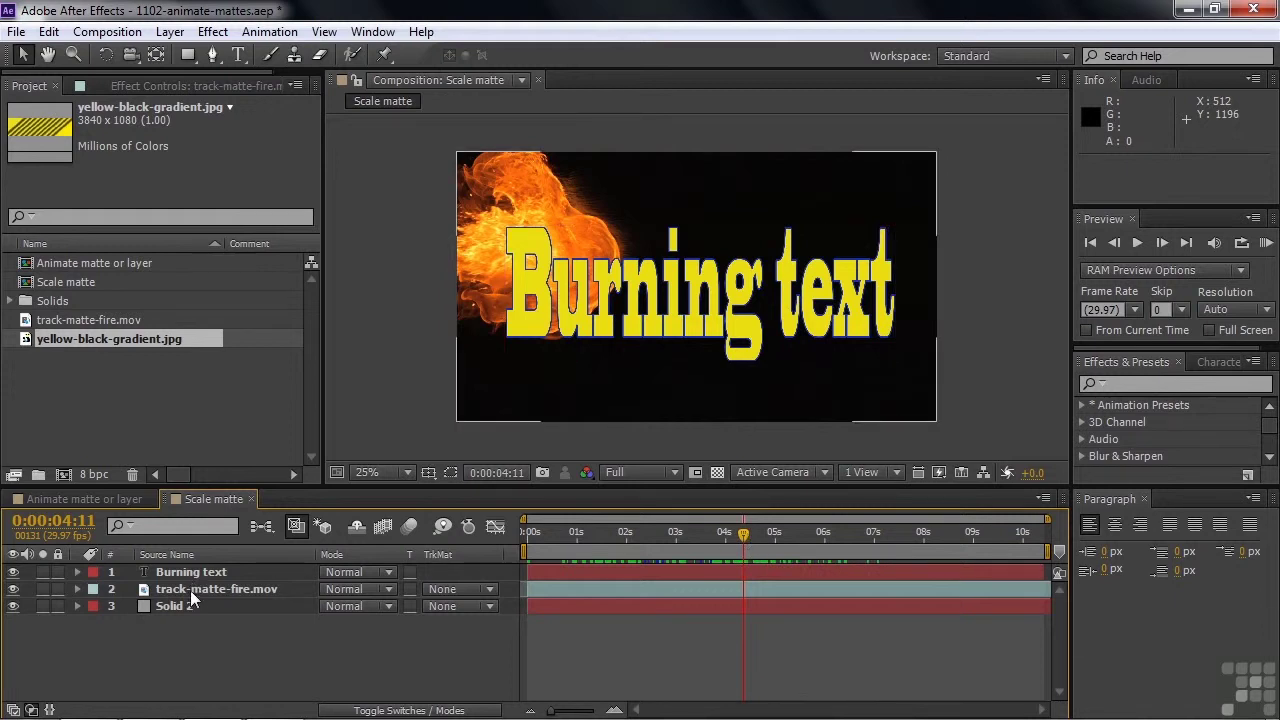
left_click(178, 606)
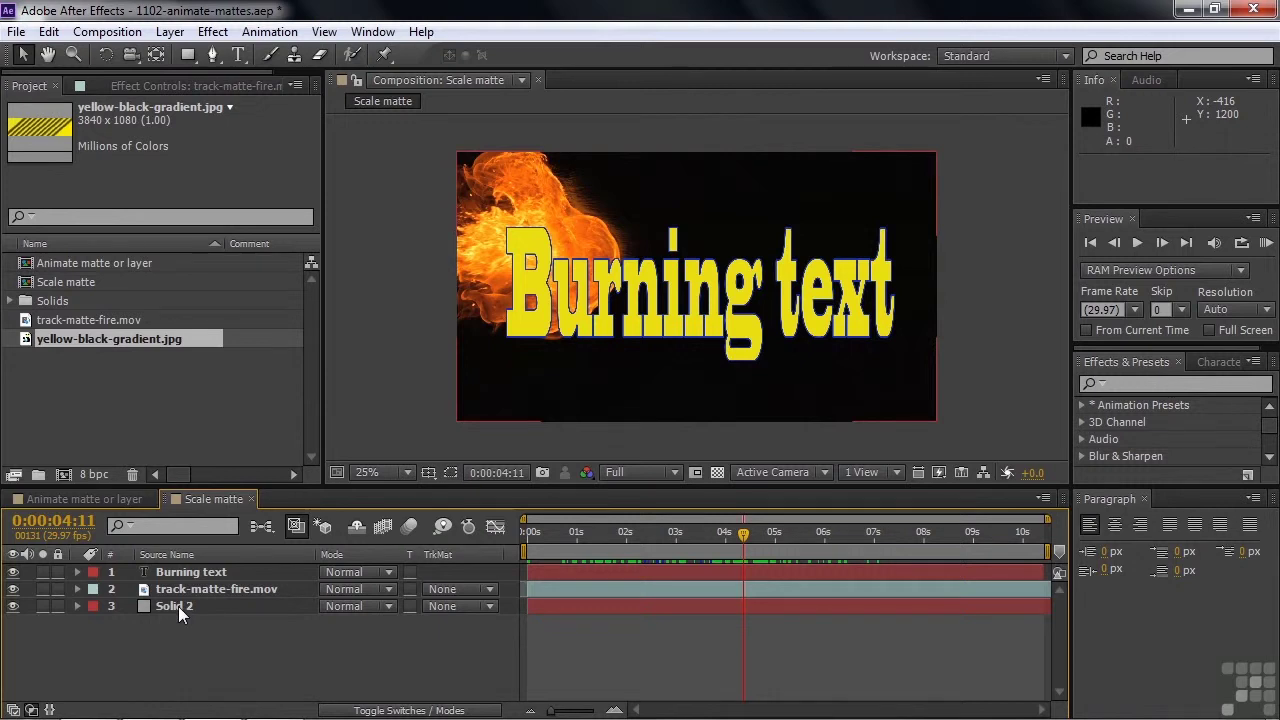
left_click(208, 576)
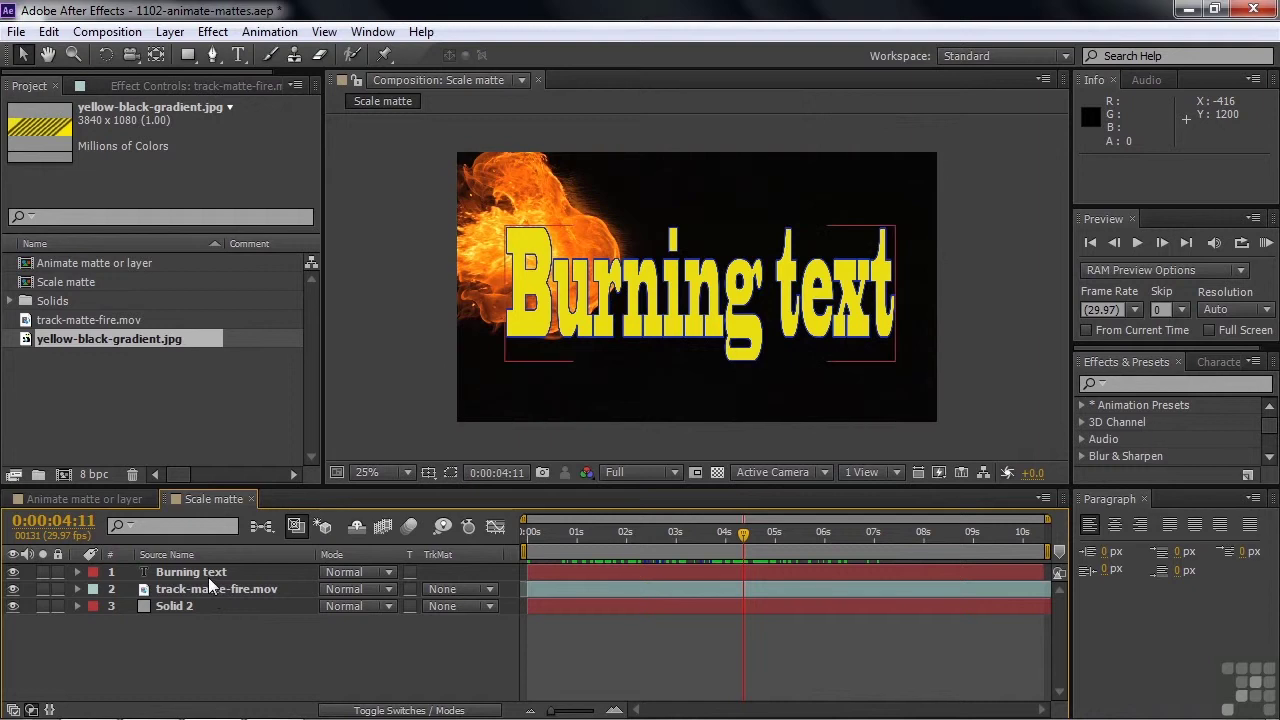
Step: Try Alpha Matte "Burning text" on the track-matte-fire.mov layer, and return it to No Track Matte with the text visible
left_click(489, 589)
left_click(516, 506)
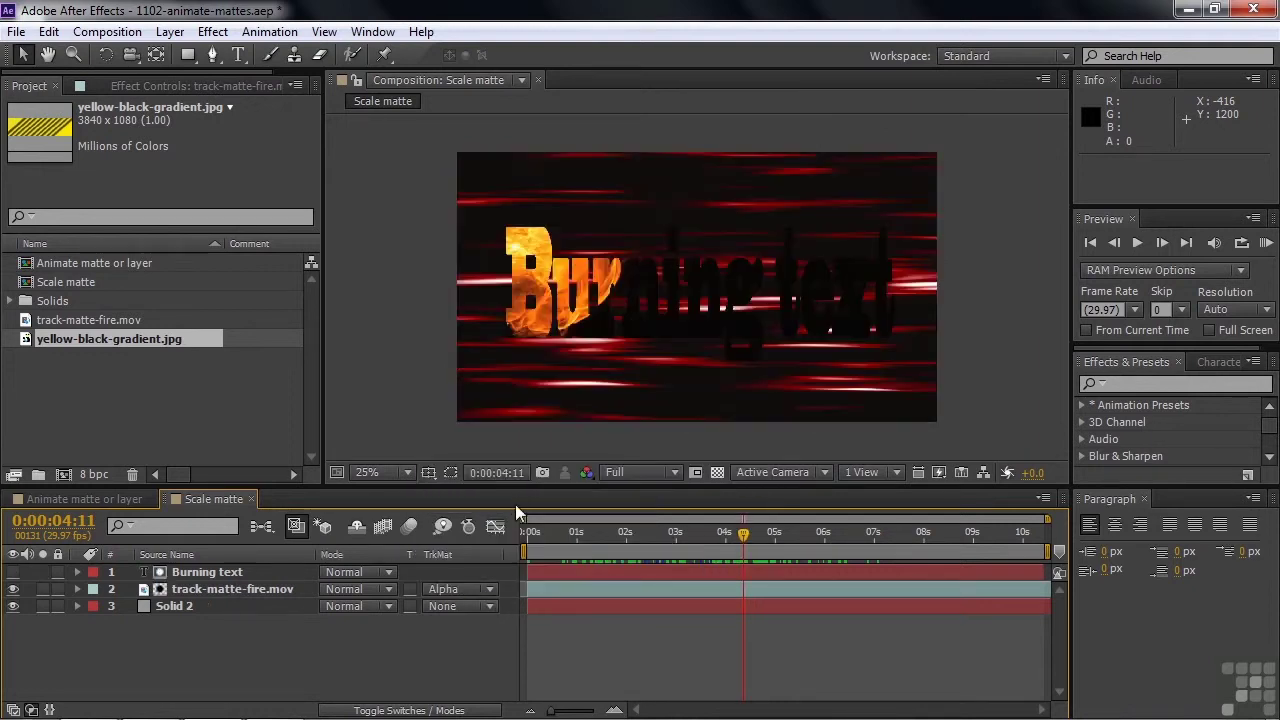
left_click(745, 533)
left_click_drag(745, 533, 716, 537)
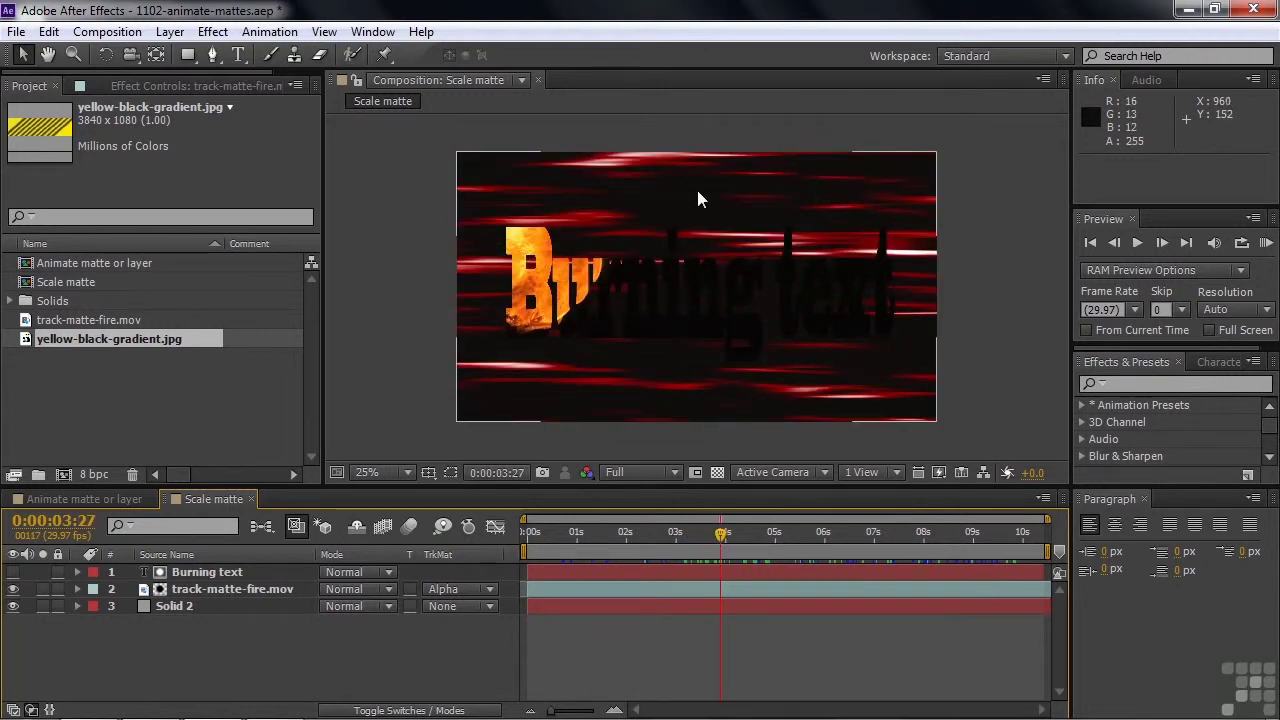
left_click(490, 589)
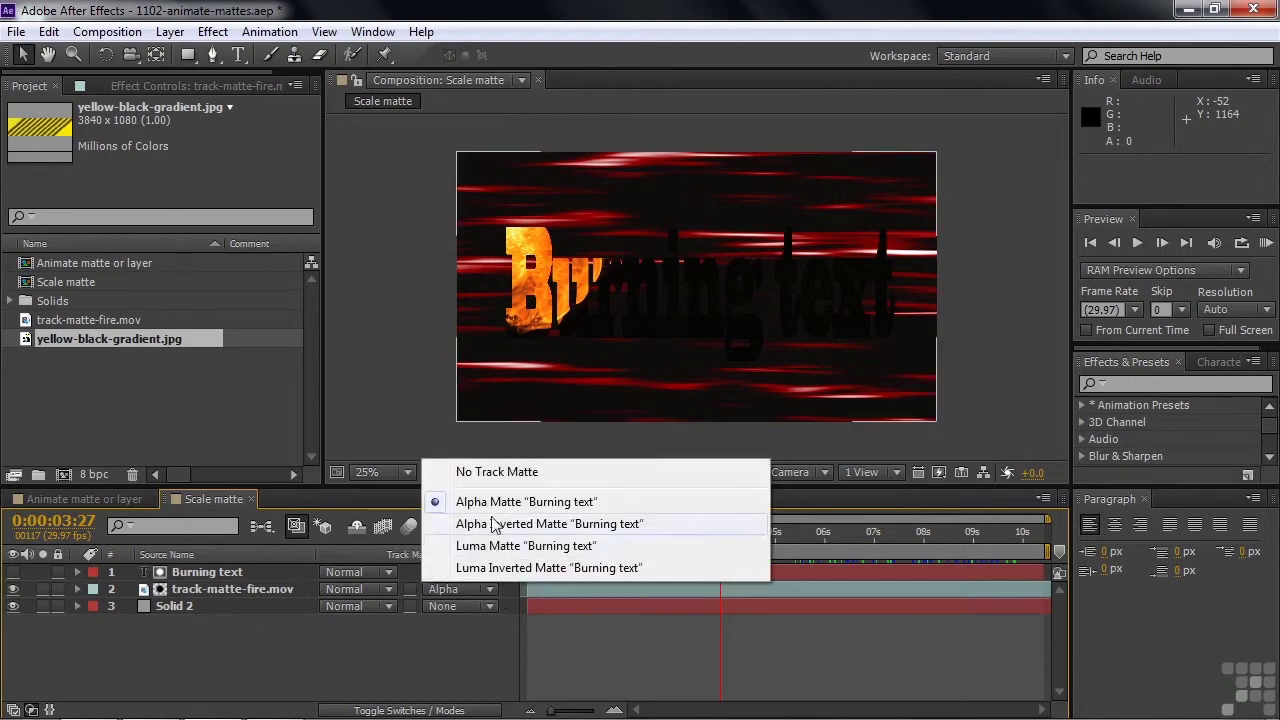
left_click(492, 474)
left_click(13, 572)
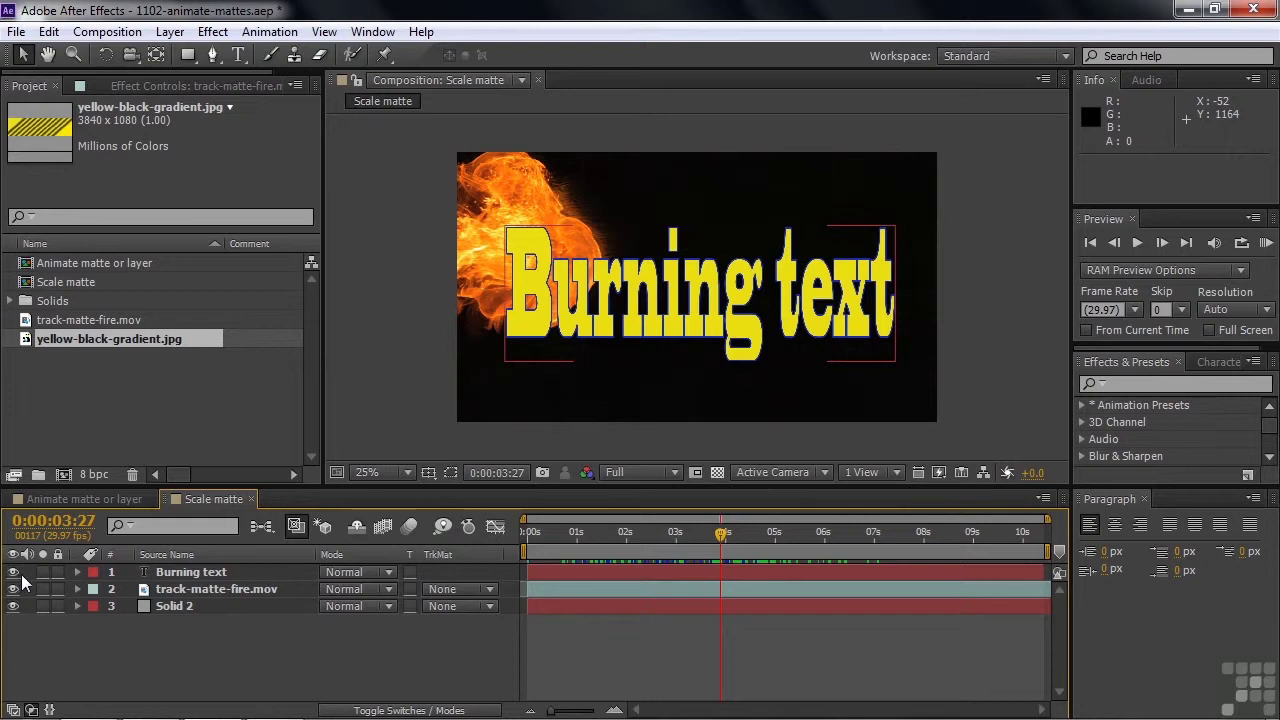
Step: Reveal Position, Scale and Rotation of the track-matte-fire.mov layer and set its Rotation to -90°
left_click(181, 590)
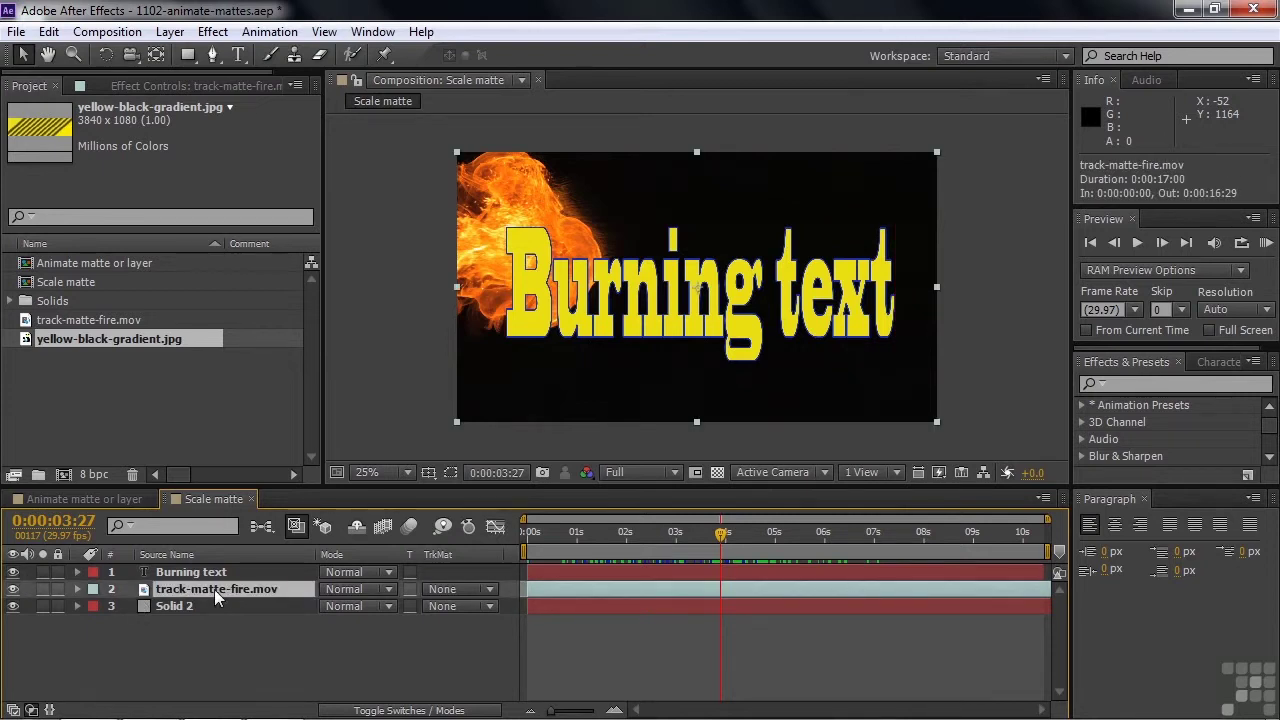
key("p")
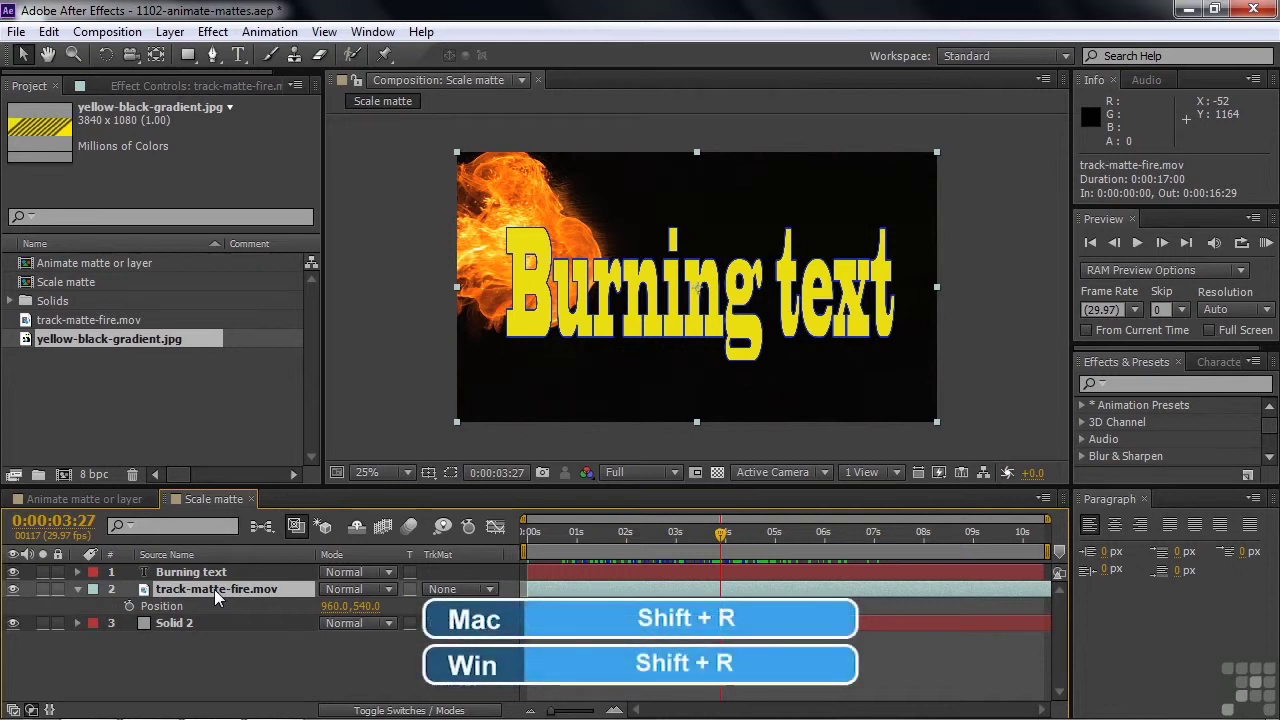
key("shift+r")
key("shift+s")
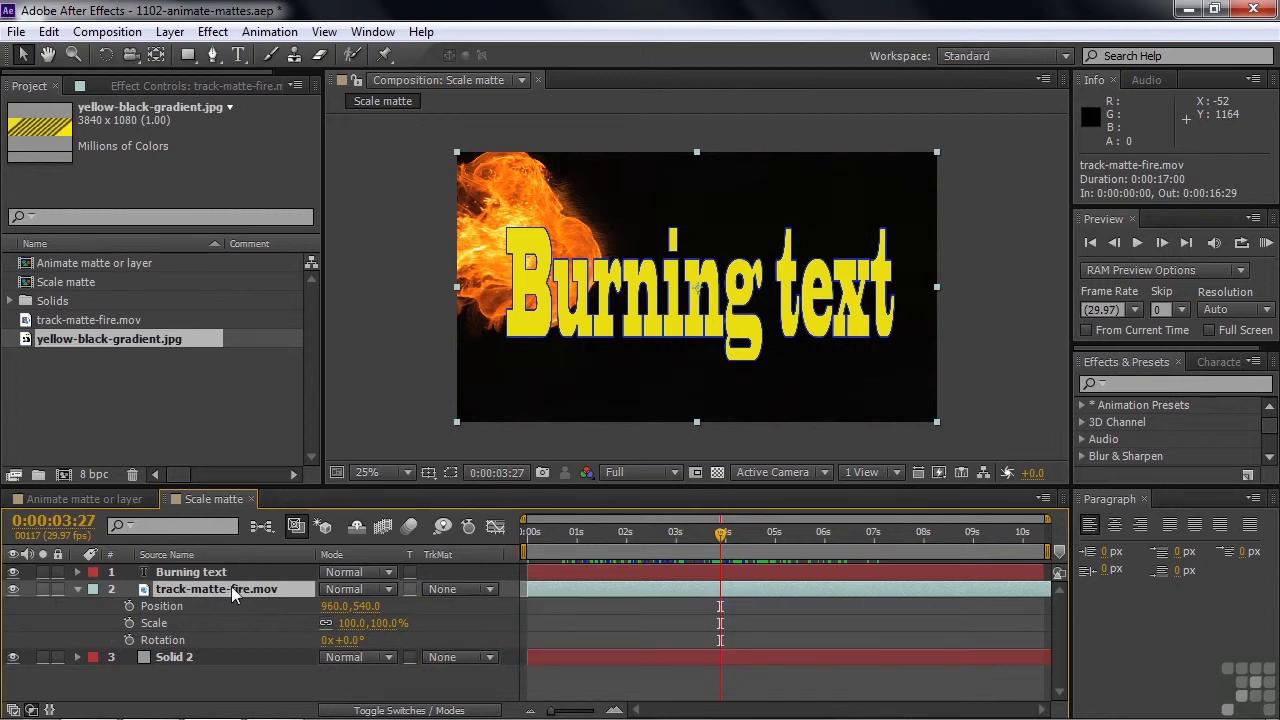
left_click(347, 640)
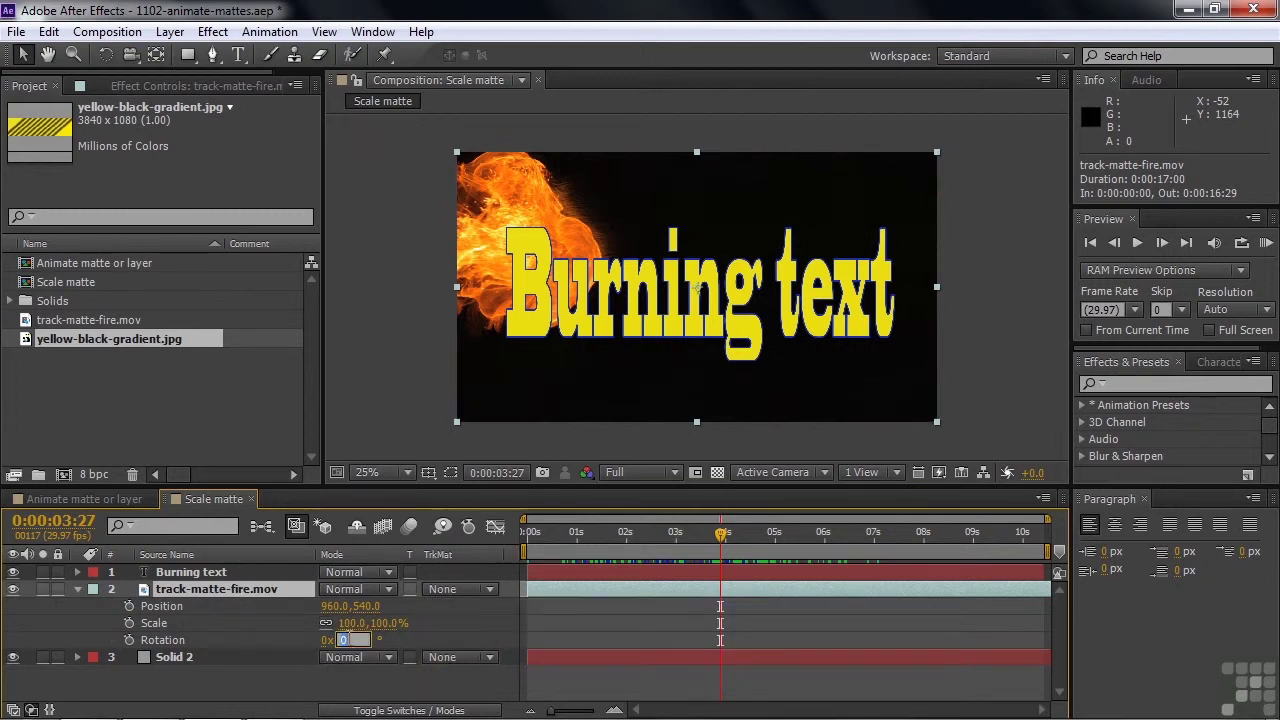
type("-90")
key("Return")
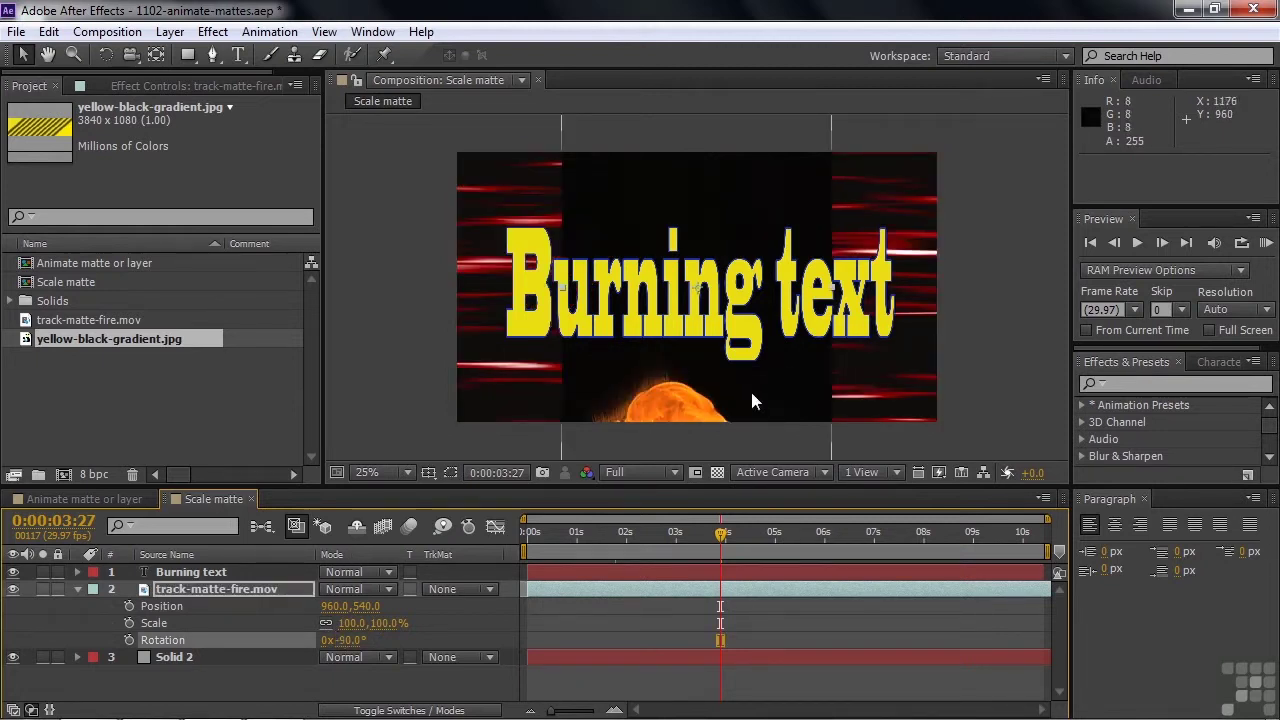
Step: Move the fire layer up to about 948, 120 and shift its anchor point to the middle of its lower edge
left_click_drag(756, 395, 756, 298)
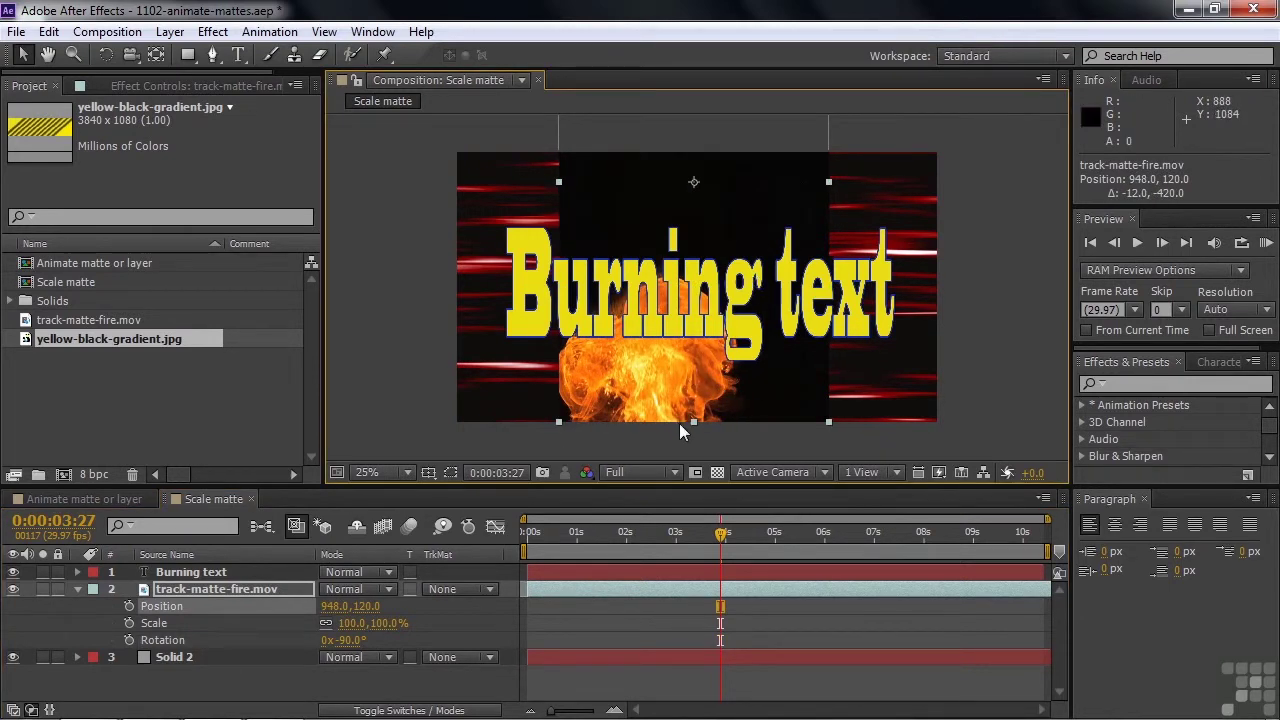
left_click(154, 57)
left_click_drag(695, 199, 694, 422)
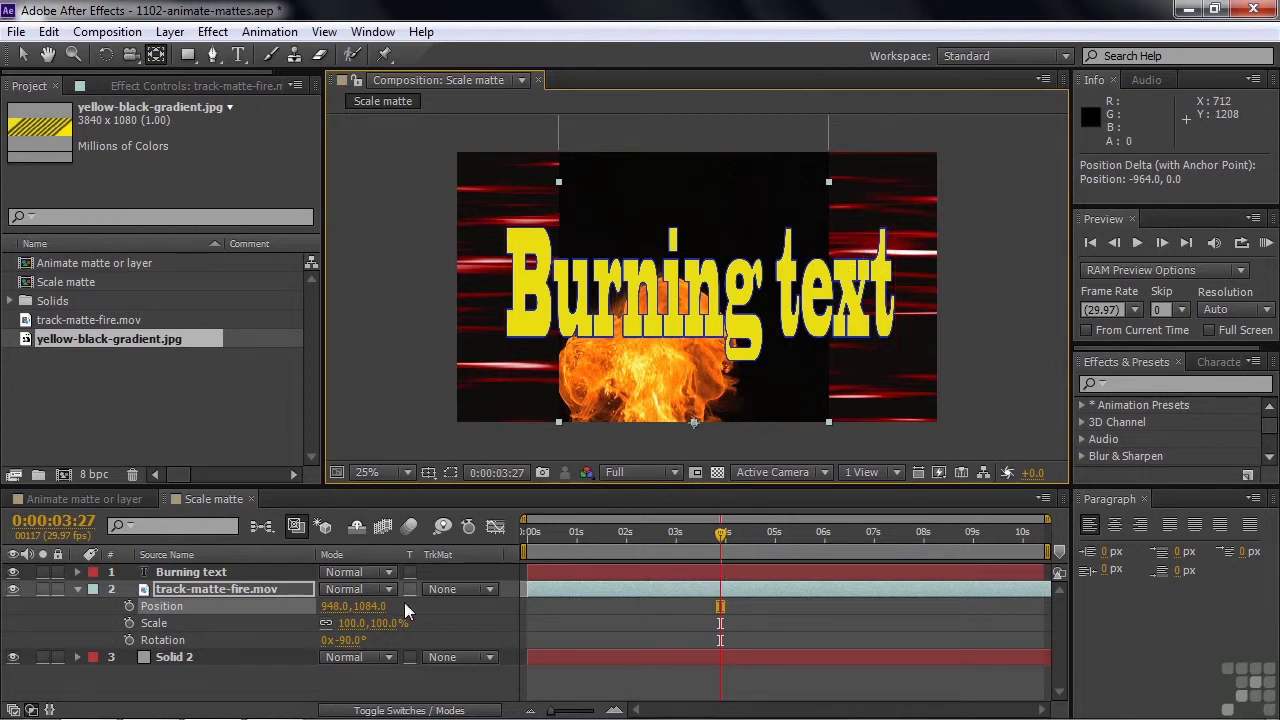
Step: Unlink the fire layer's Scale dimensions and stretch it across the frame's width to about 100, 181.5%
left_click(324, 622)
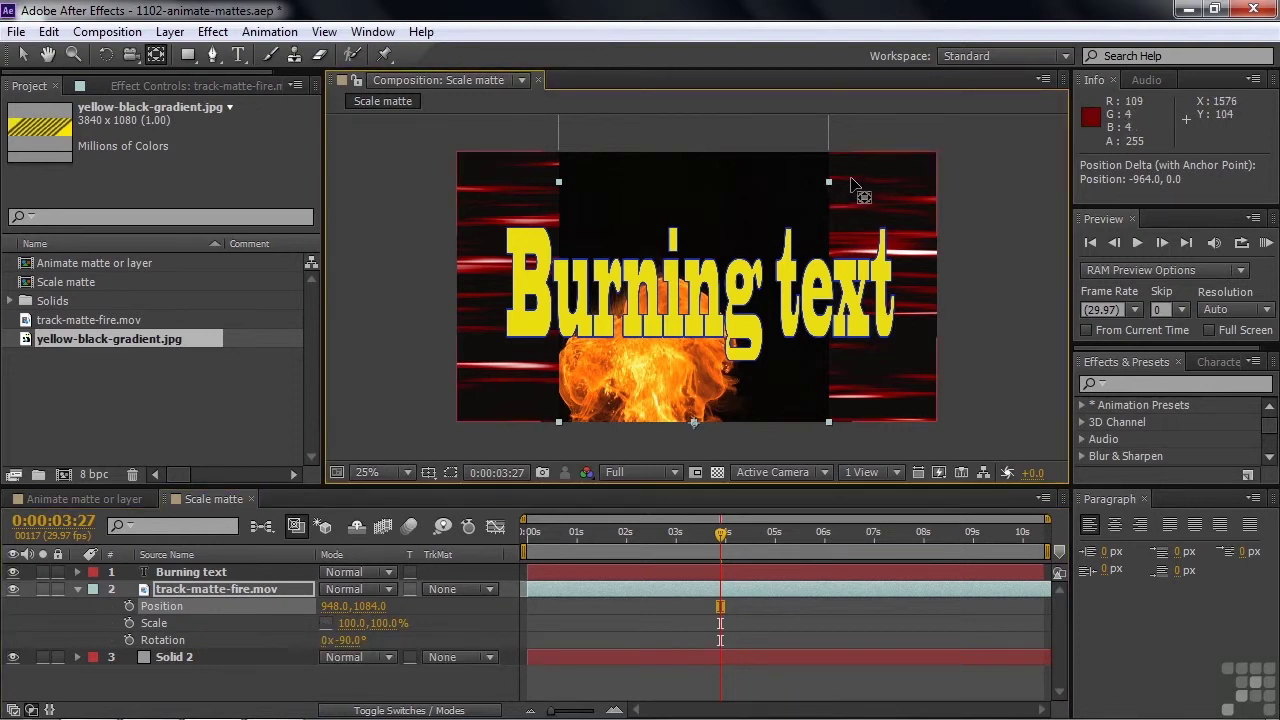
key("v")
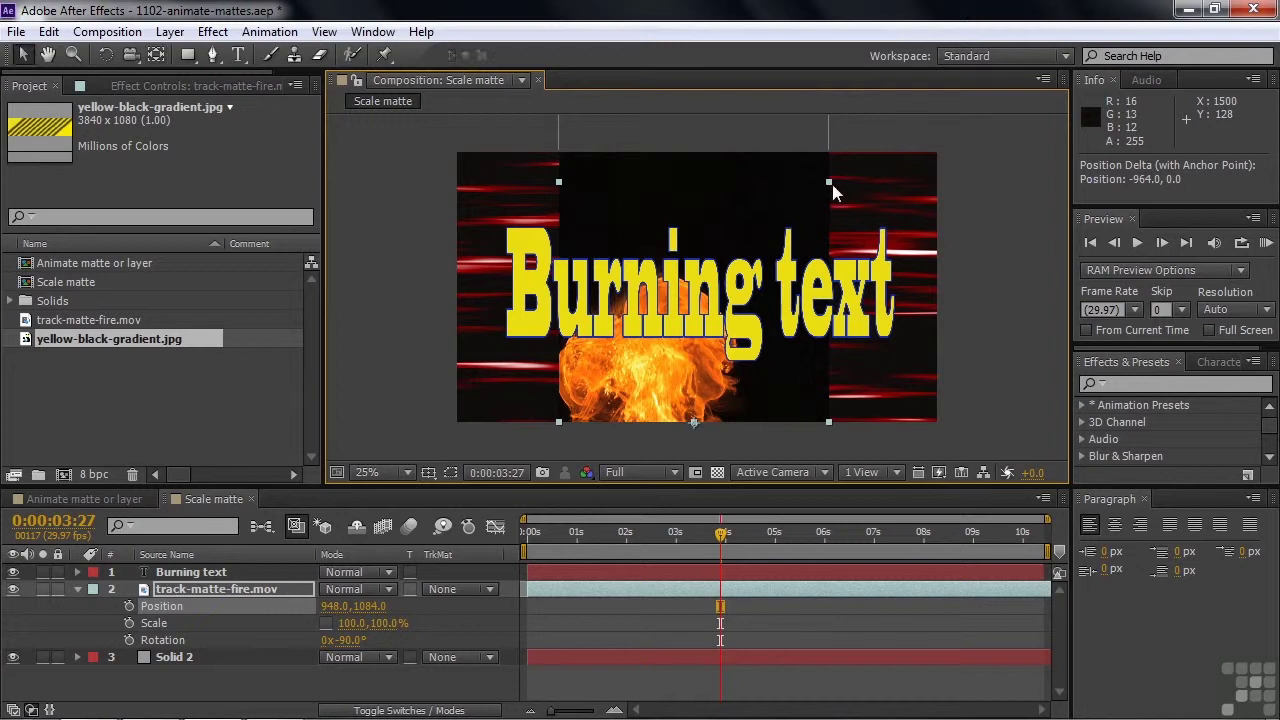
left_click_drag(829, 182, 939, 196)
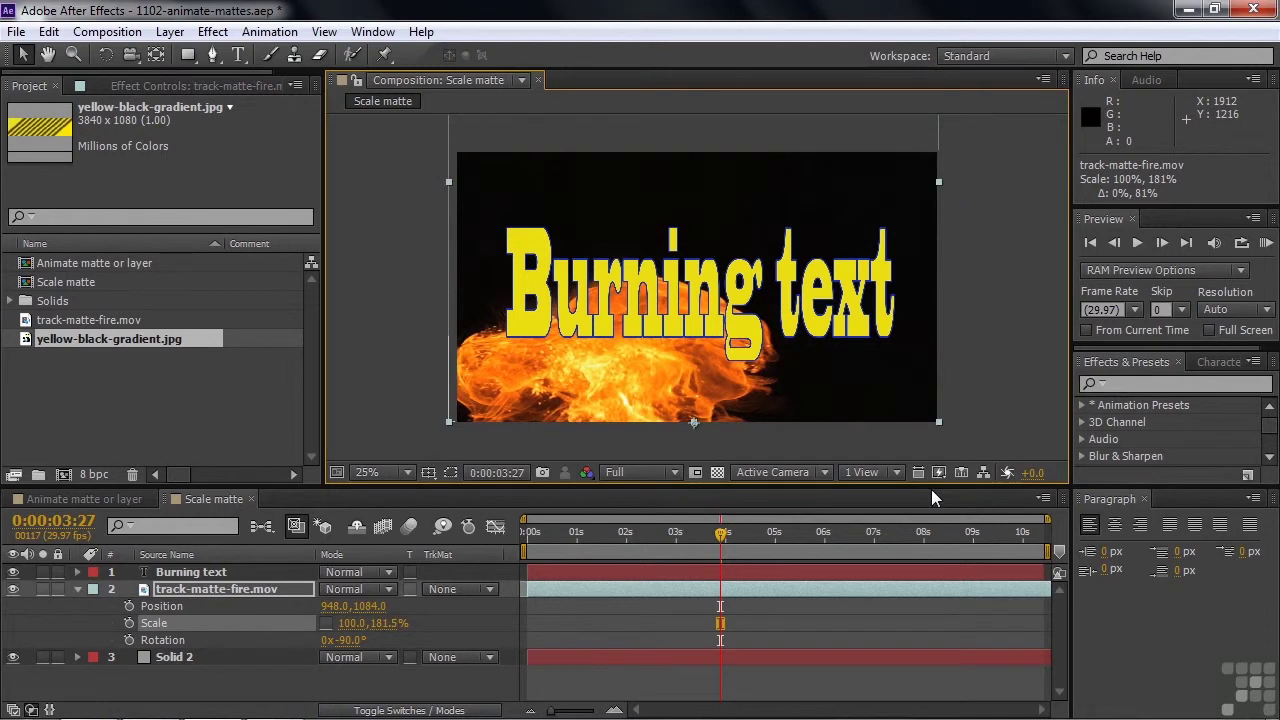
Step: Animate the fire layer's Scale with keyframes from 100, 181.5% at 0:00:00:12 to about 201, 213.5% at 0:00:04:02
left_click_drag(643, 535, 544, 538)
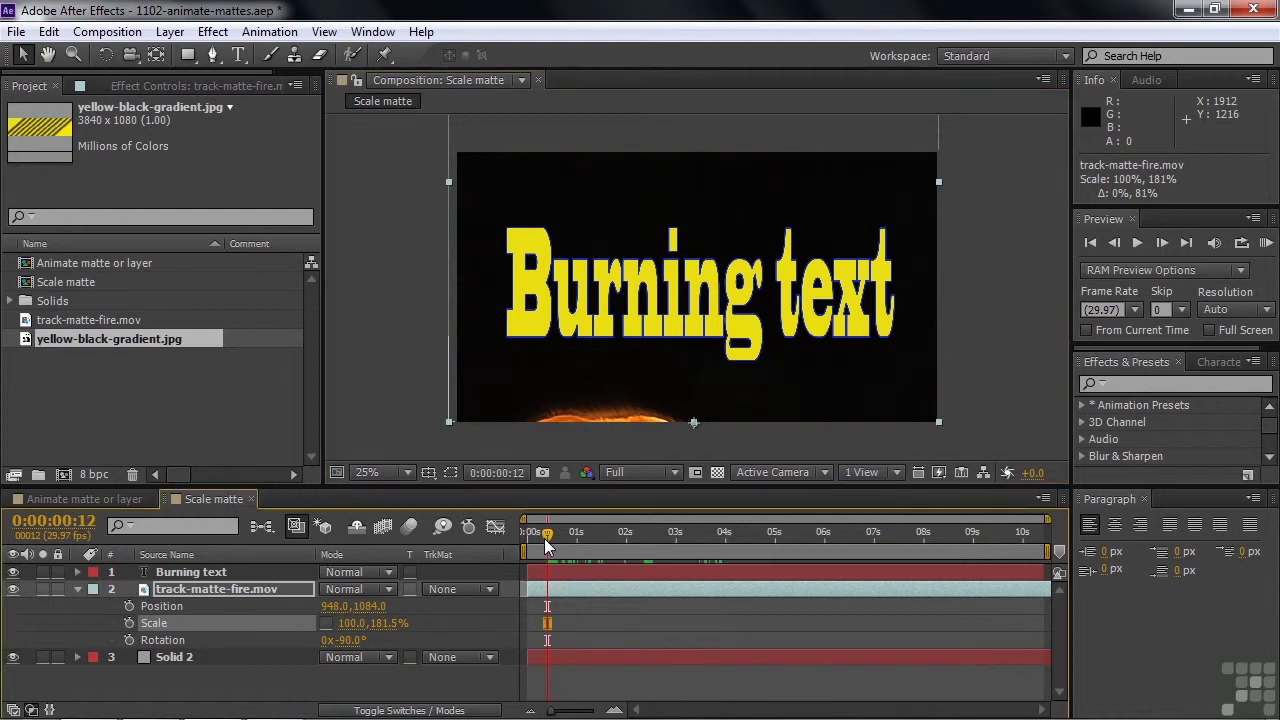
left_click(128, 623)
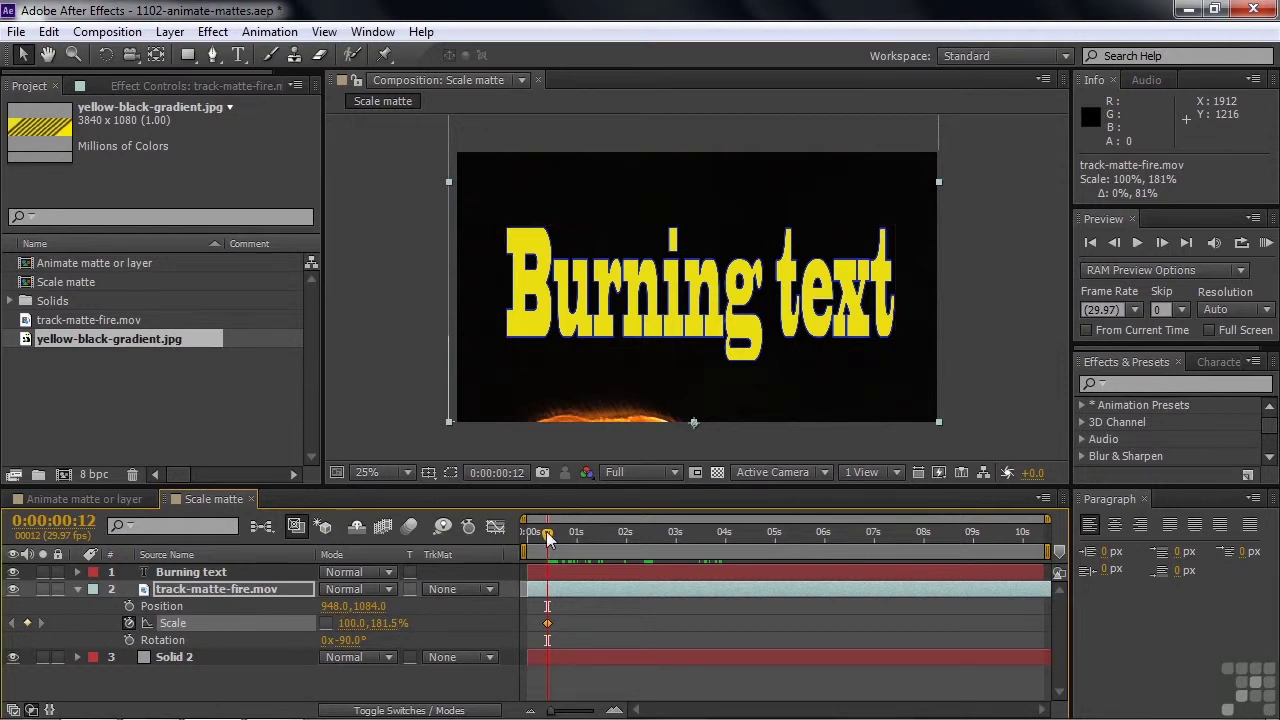
left_click(551, 532)
left_click_drag(550, 531, 727, 542)
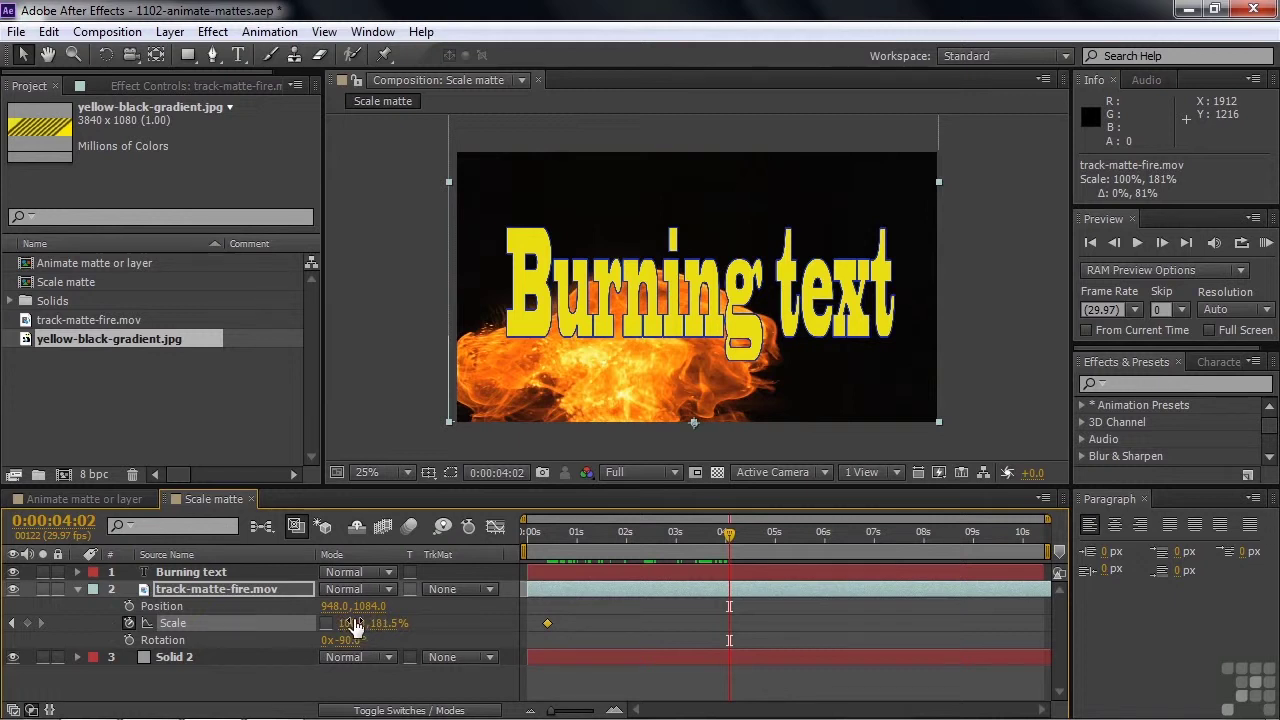
left_click_drag(356, 627, 468, 640)
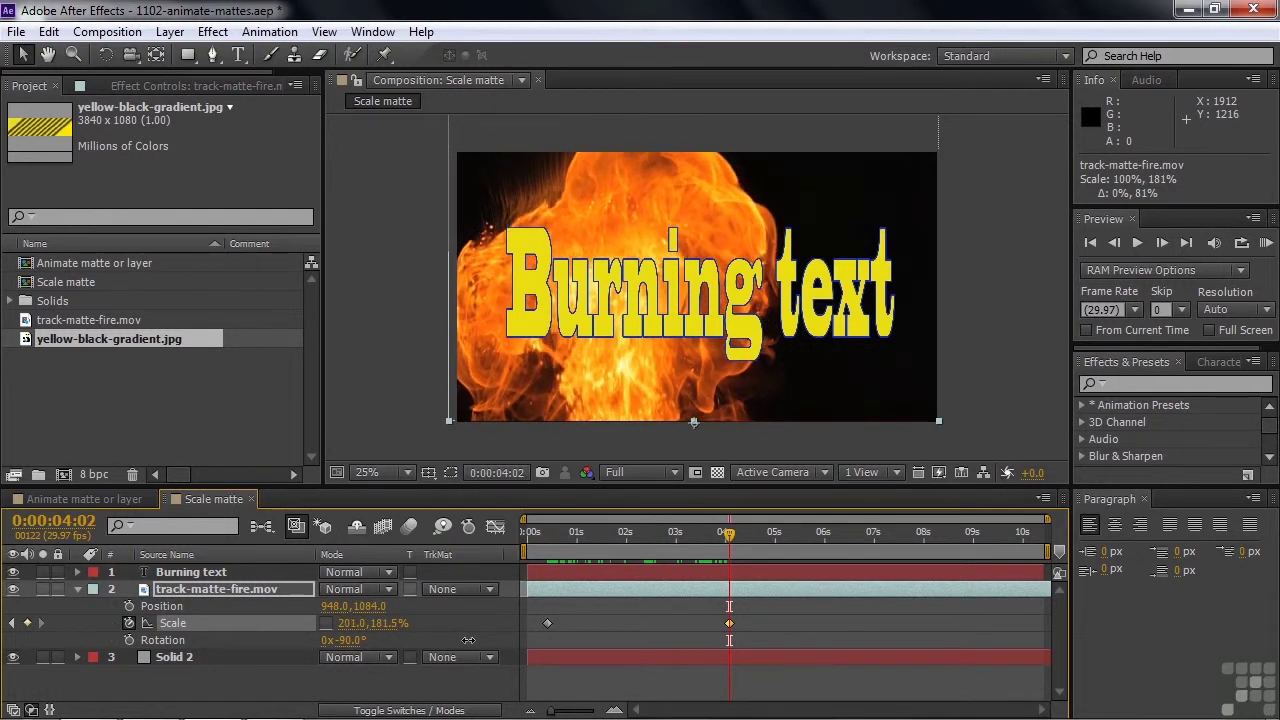
left_click_drag(388, 628, 416, 628)
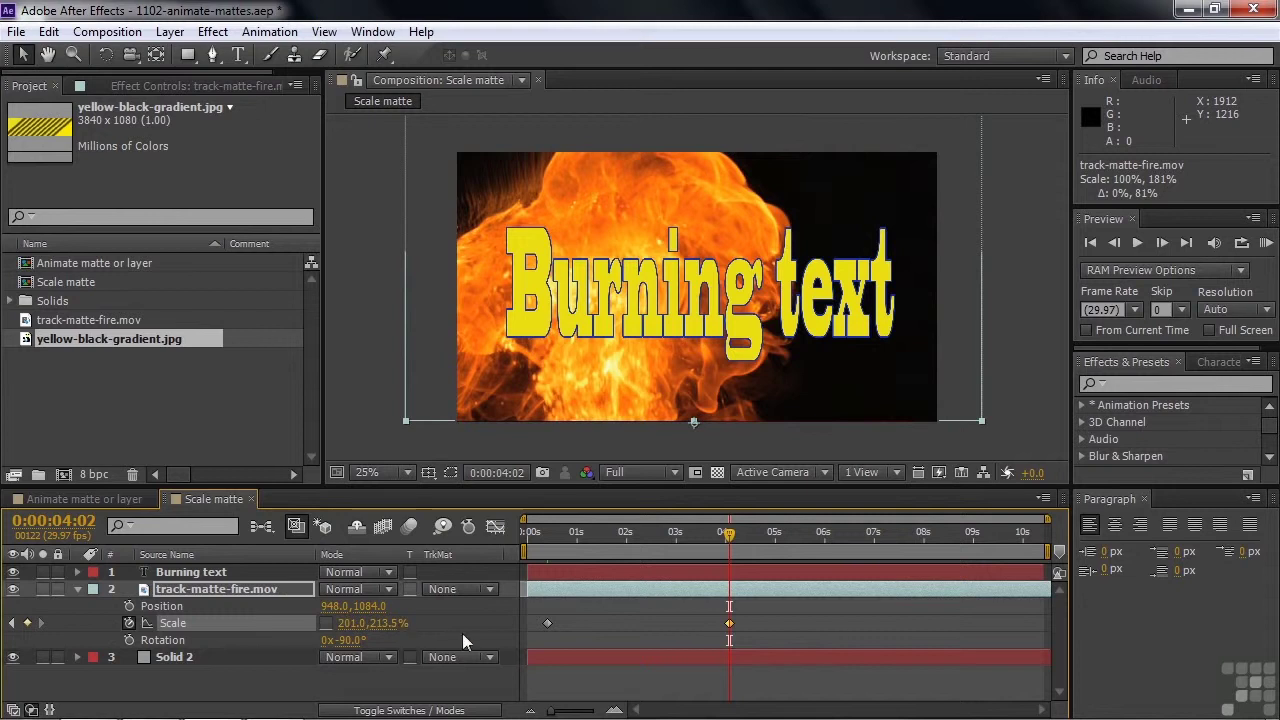
Step: Keyframe the fire layer's Position at the first Scale keyframe and shift the layer to about 1140, 1088 at the second Scale keyframe
left_click(12, 623)
left_click(128, 606)
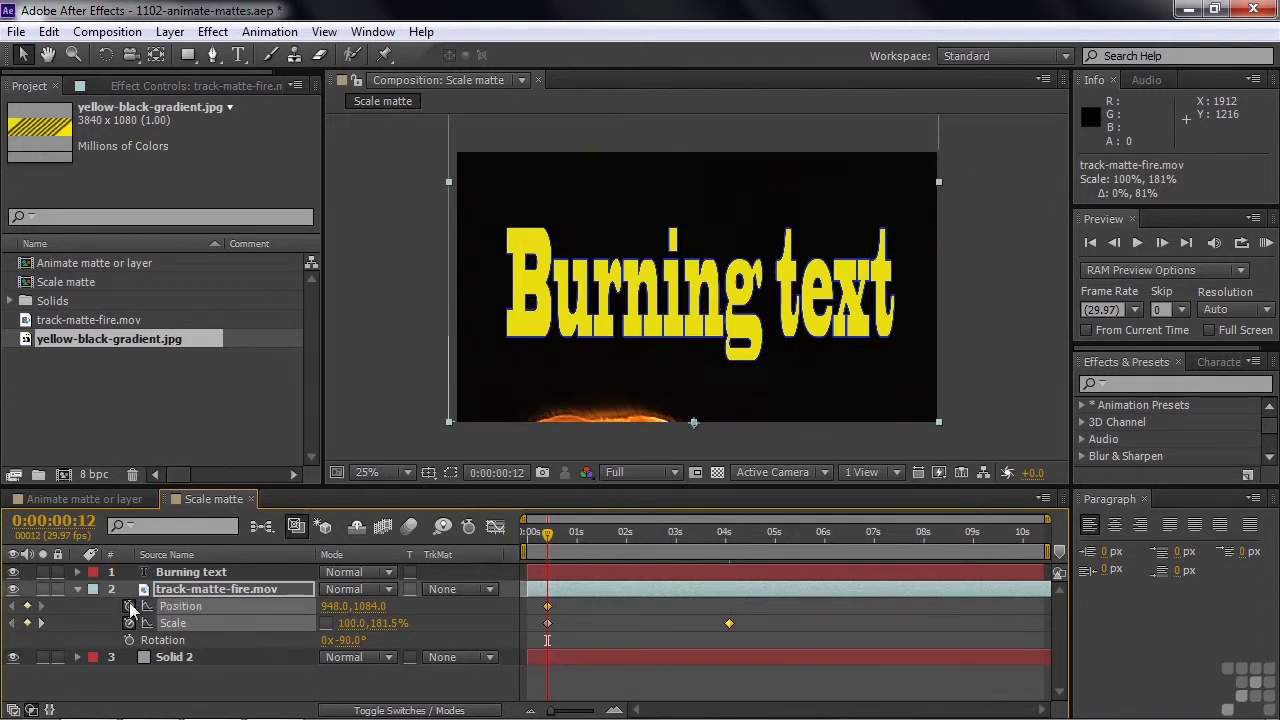
left_click(41, 622)
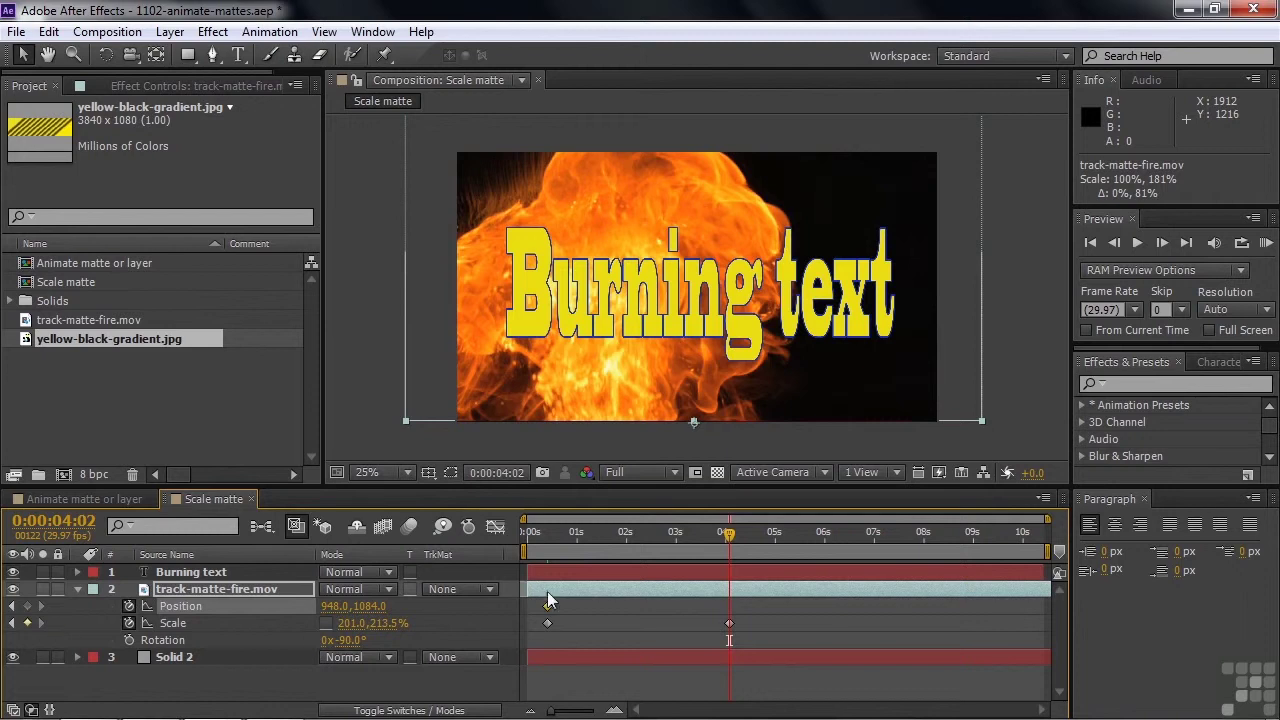
left_click_drag(799, 390, 845, 396)
Step: Apply Alpha Matte "Burning text" to the track-matte-fire.mov layer and preview the animation from the start to about 0:00:02:18
left_click_drag(733, 529, 517, 543)
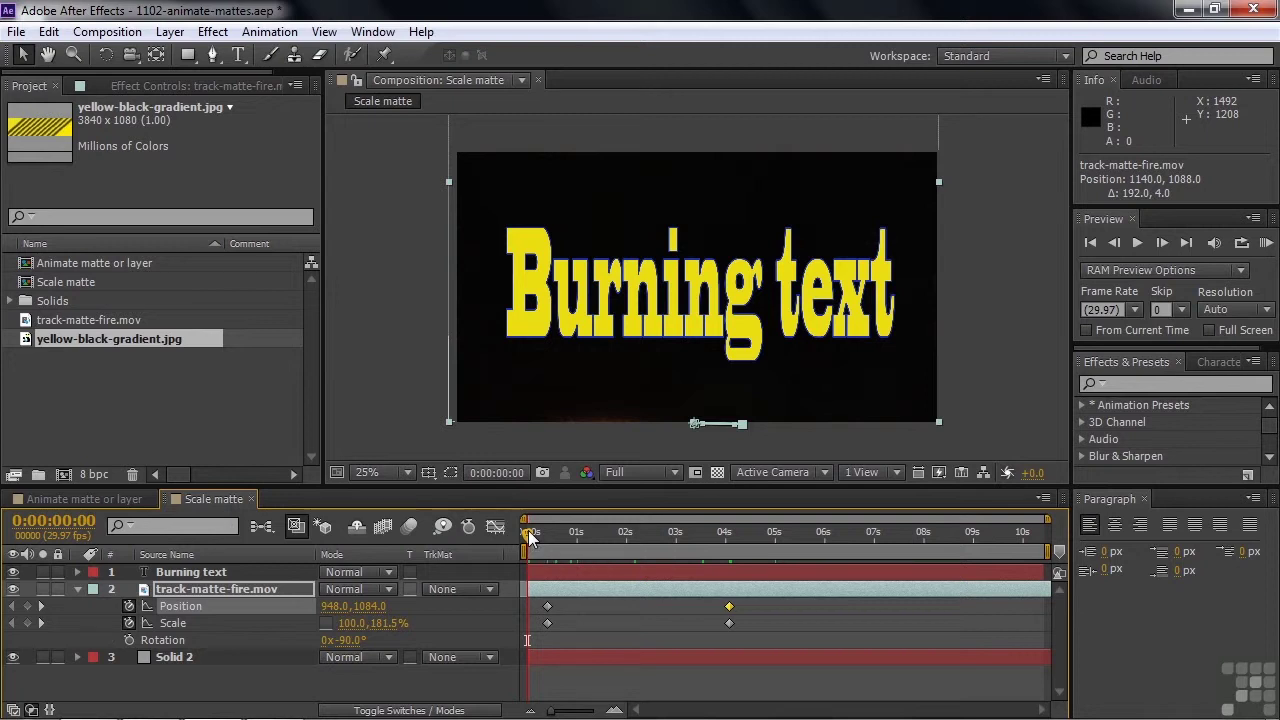
left_click(78, 589)
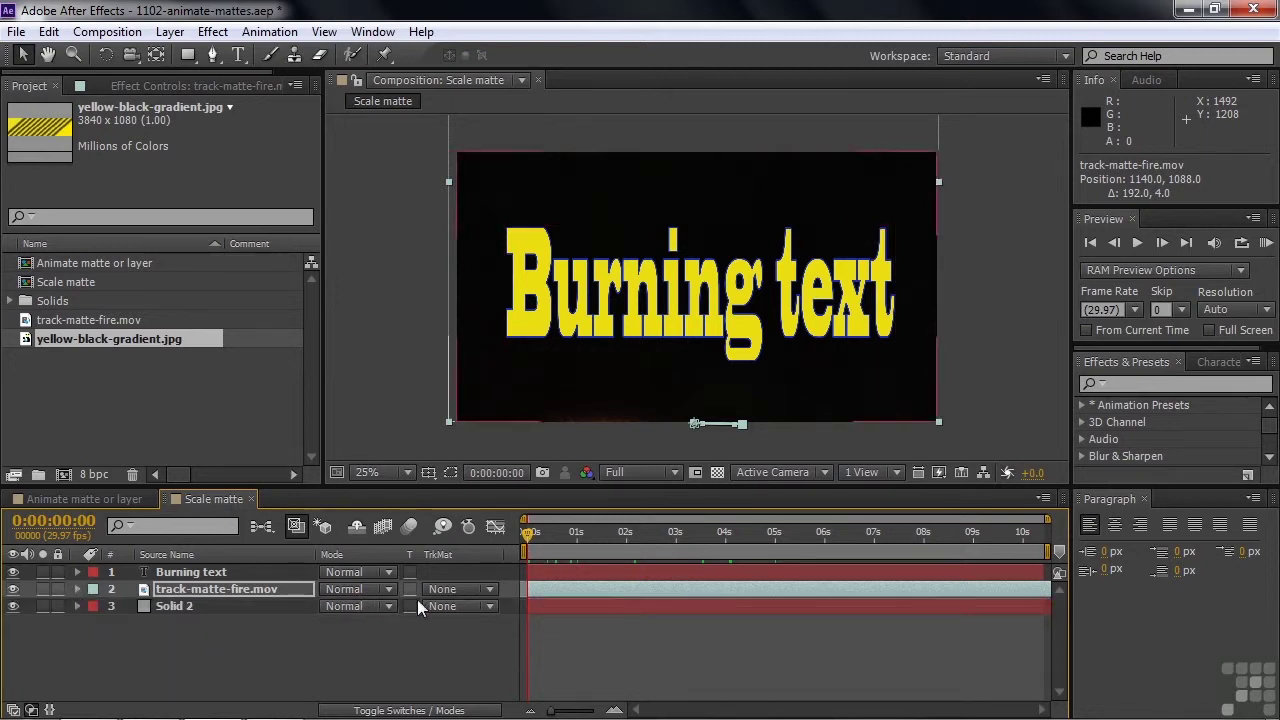
left_click(488, 589)
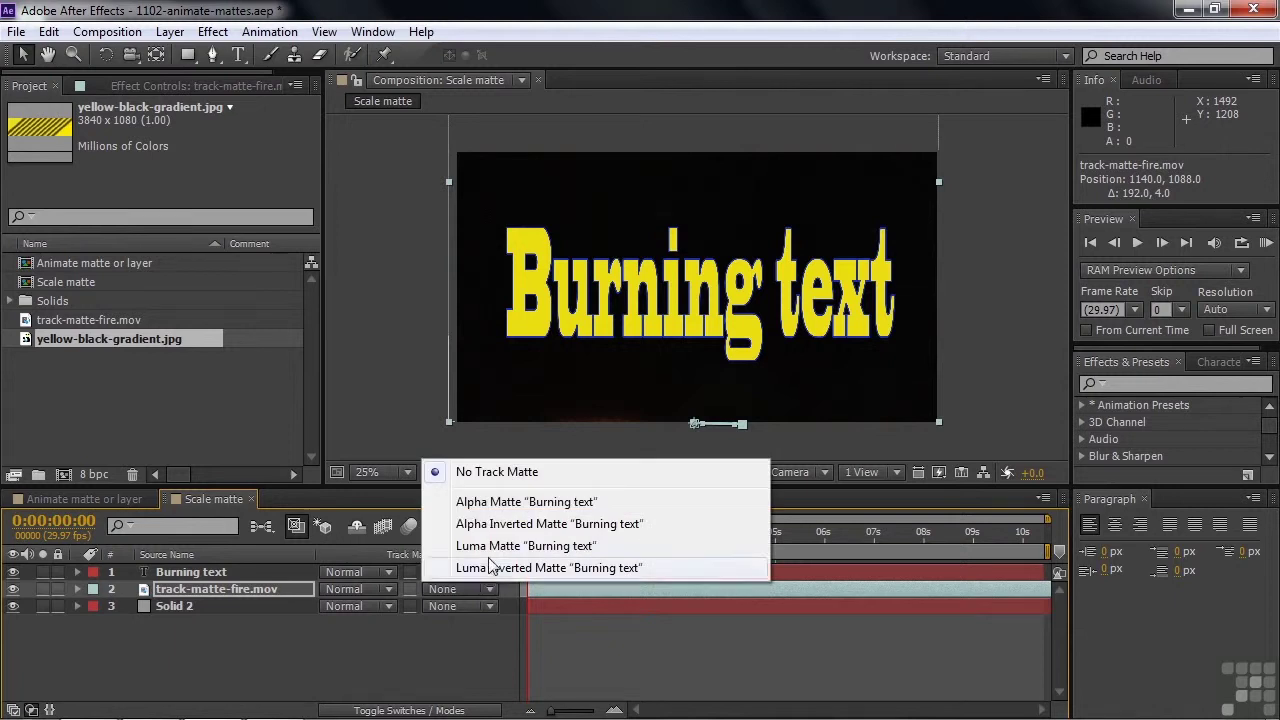
left_click(490, 502)
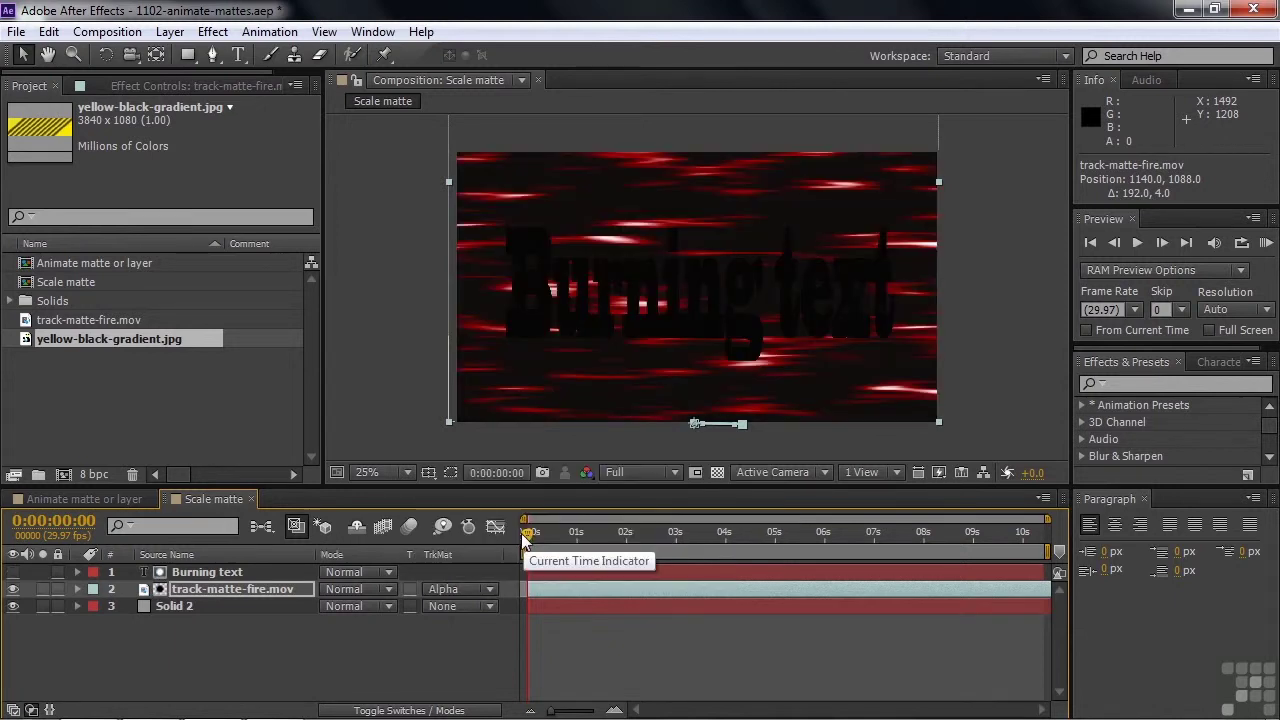
mouse_move(527, 537)
left_mouse_down()
mouse_move(806, 535)
mouse_move(586, 538)
mouse_move(807, 556)
mouse_move(656, 558)
left_mouse_up()
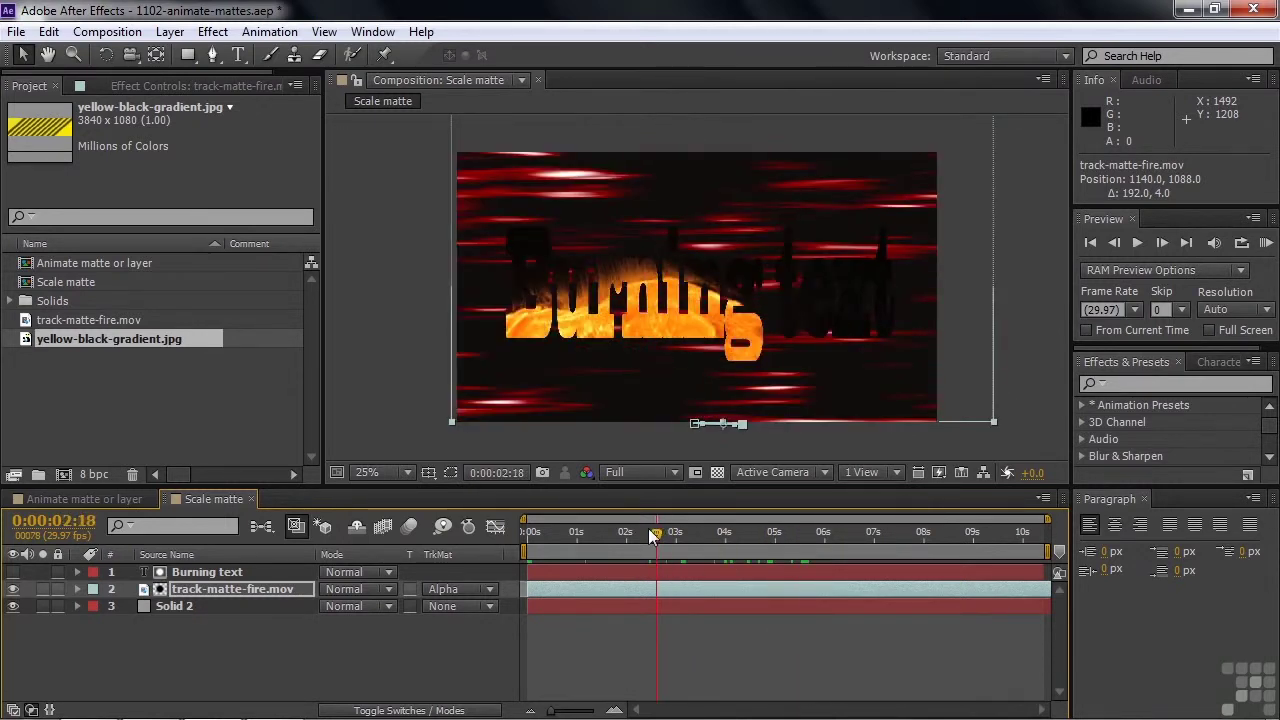